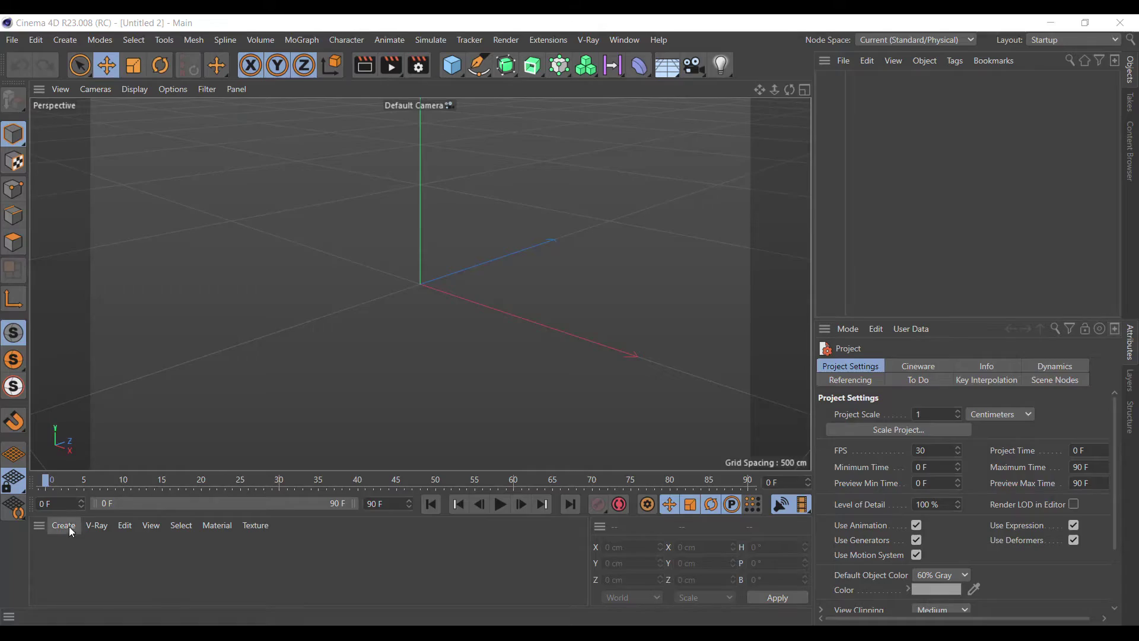
Load the 500materials.c4d library into the Material Manager, dismissing the missing-plugins warning.
{"action": "left_click", "coordinate": [69, 526]}
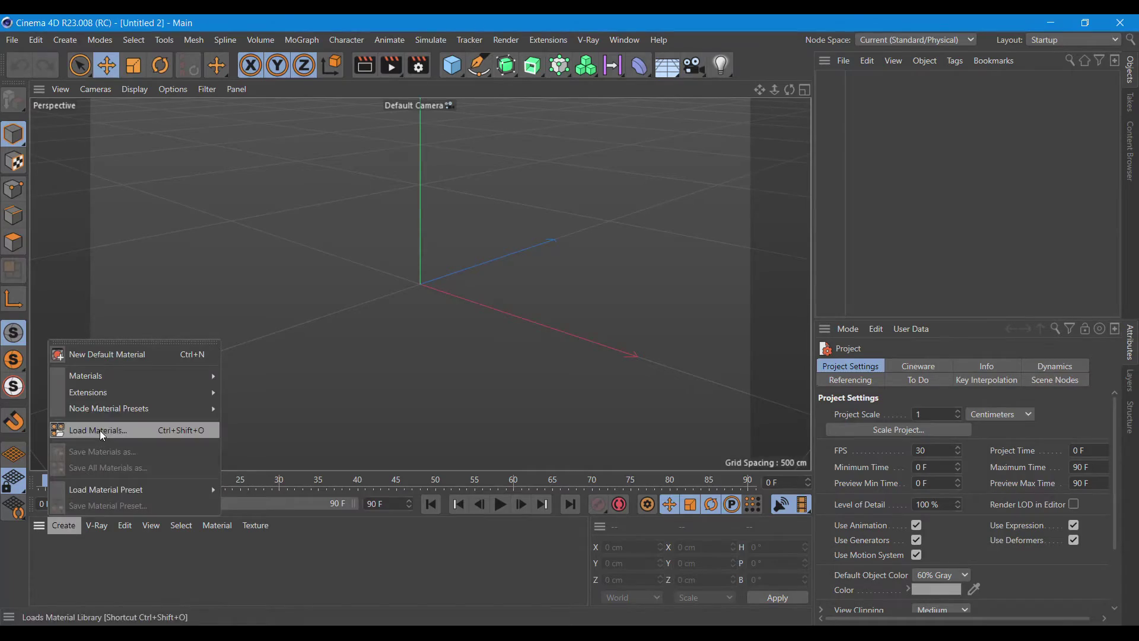
{"action": "left_click", "coordinate": [100, 429]}
{"action": "left_click", "coordinate": [172, 142]}
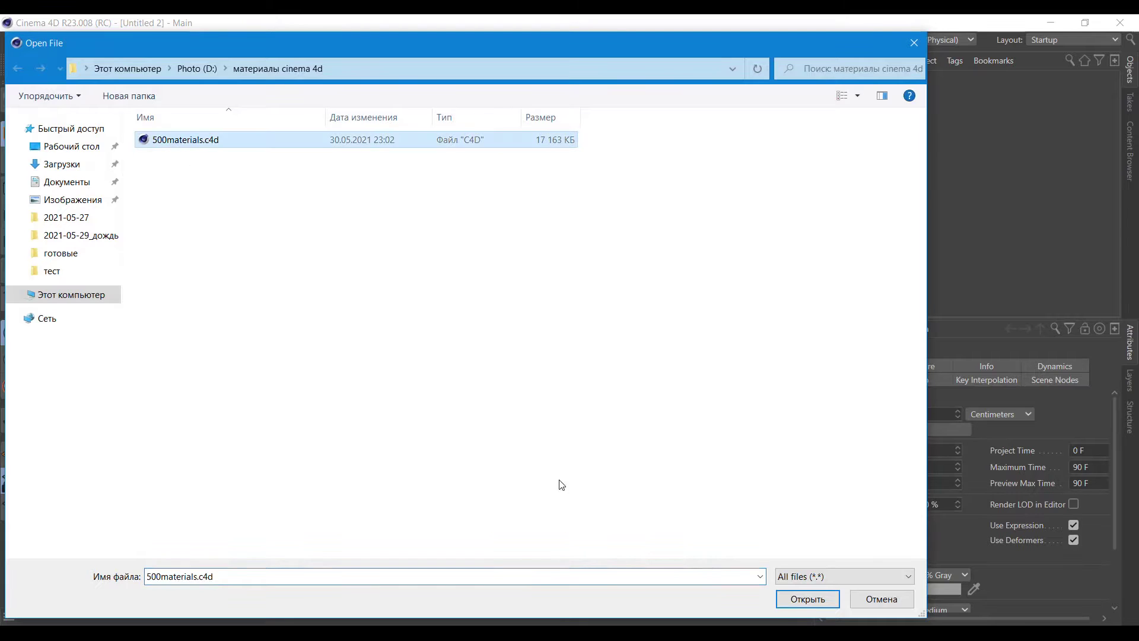
{"action": "left_click", "coordinate": [807, 601]}
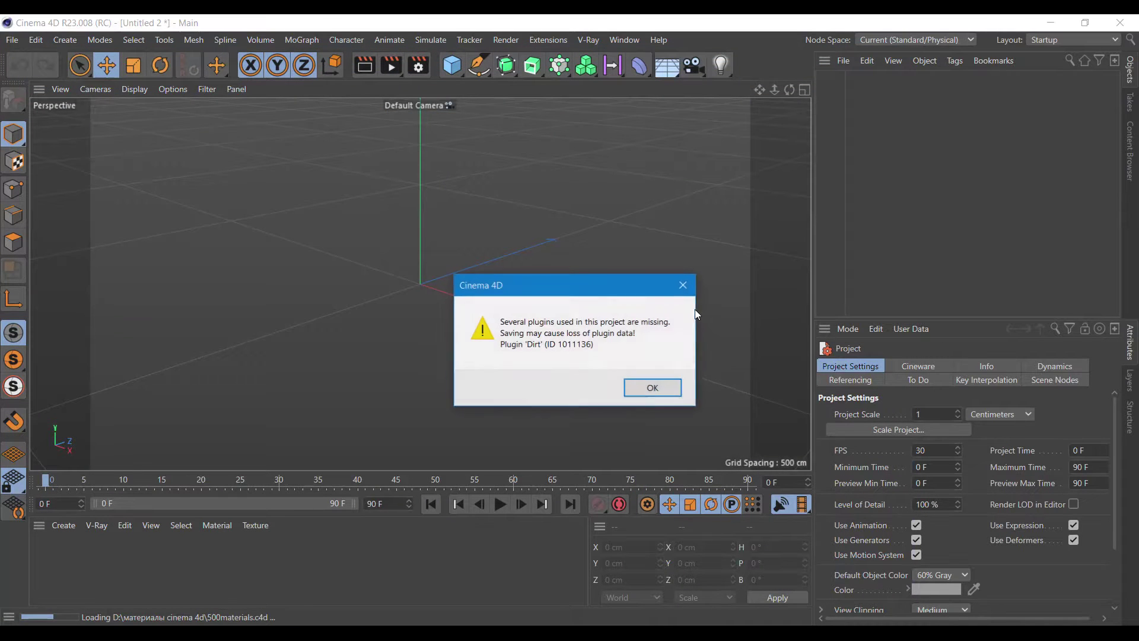
{"action": "left_click", "coordinate": [652, 387]}
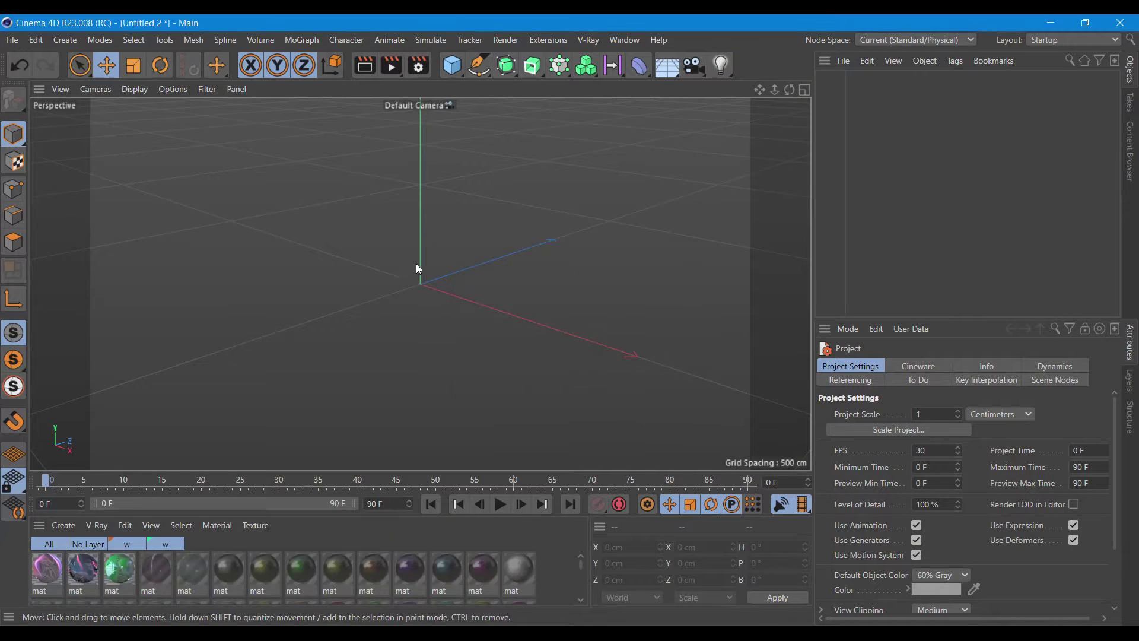
Add a particle Emitter in a 300-frame scene with Stop Emission at 280 F, then preview it.
{"action": "left_click", "coordinate": [420, 43]}
{"action": "mouse_move", "coordinate": [447, 101]}
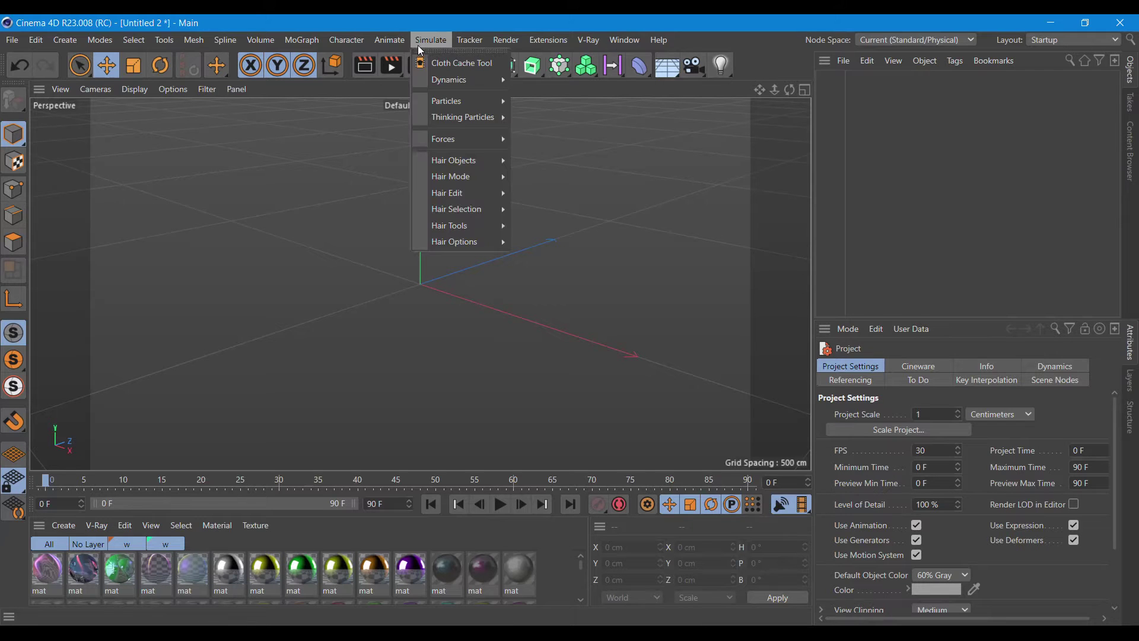
{"action": "left_click", "coordinate": [537, 105]}
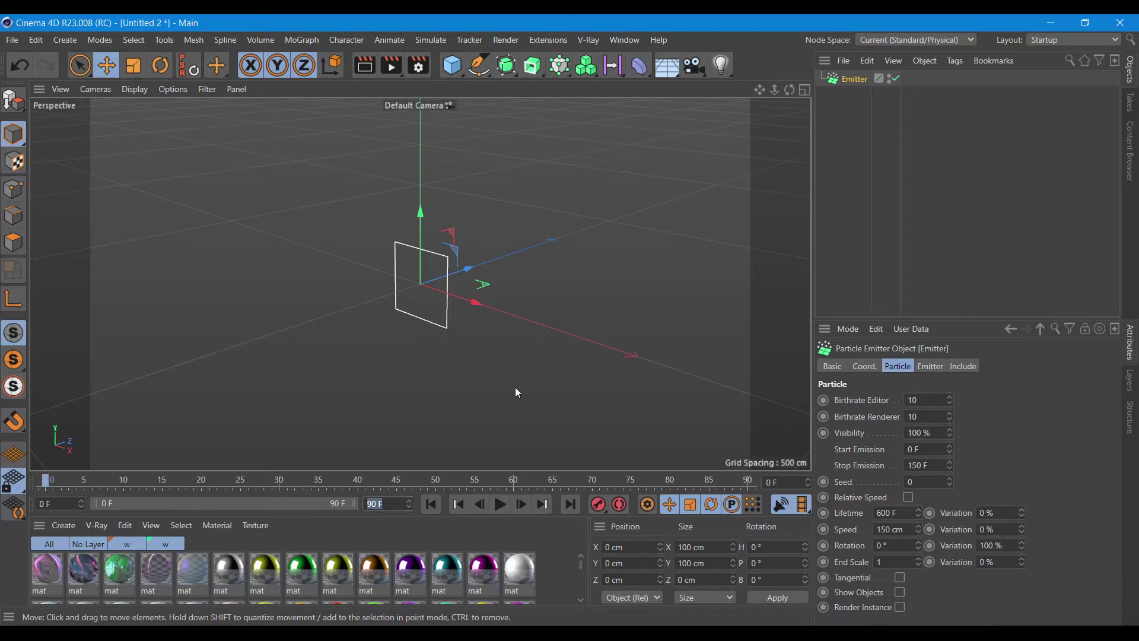
{"action": "type", "text": "300"}
{"action": "key", "text": "Return"}
{"action": "left_click", "coordinate": [935, 469]}
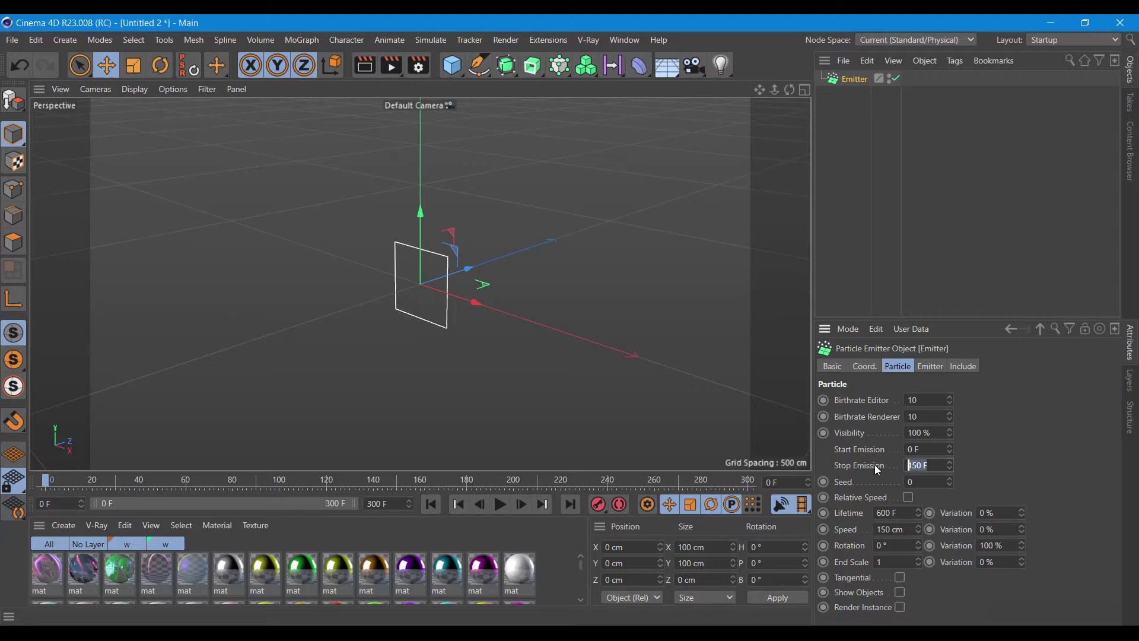
{"action": "type", "text": "280"}
{"action": "key", "text": "Return"}
{"action": "left_click", "coordinate": [497, 507]}
{"action": "left_click", "coordinate": [497, 507]}
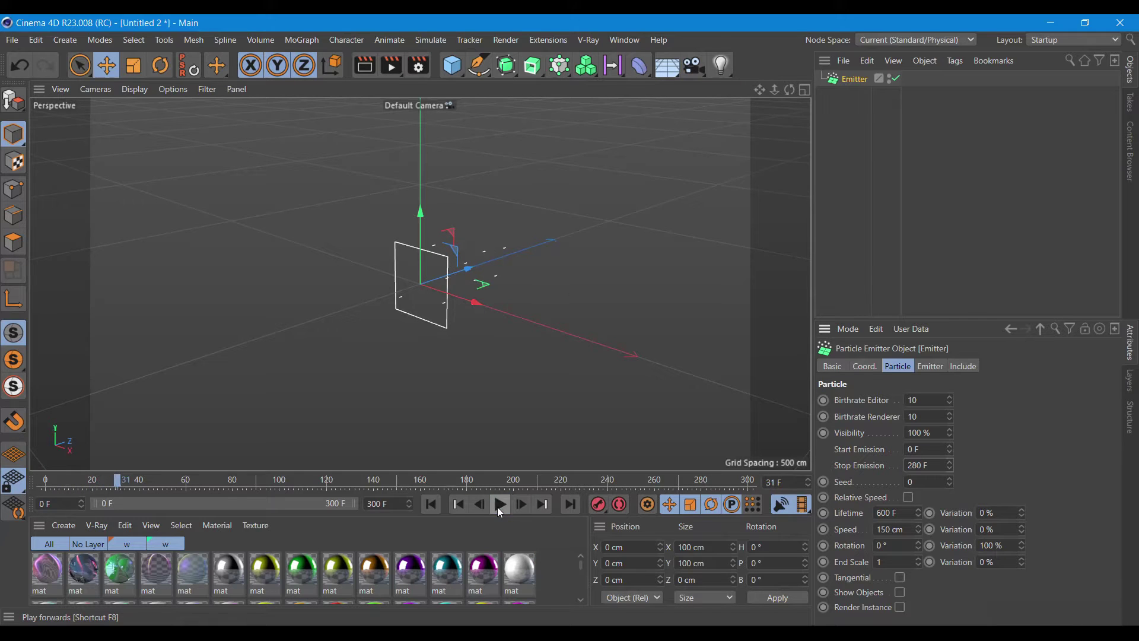
Pitch the emitter to 45°, preview the tilted stream, and duplicate it as Emitter.1.
{"action": "left_click", "coordinate": [927, 367]}
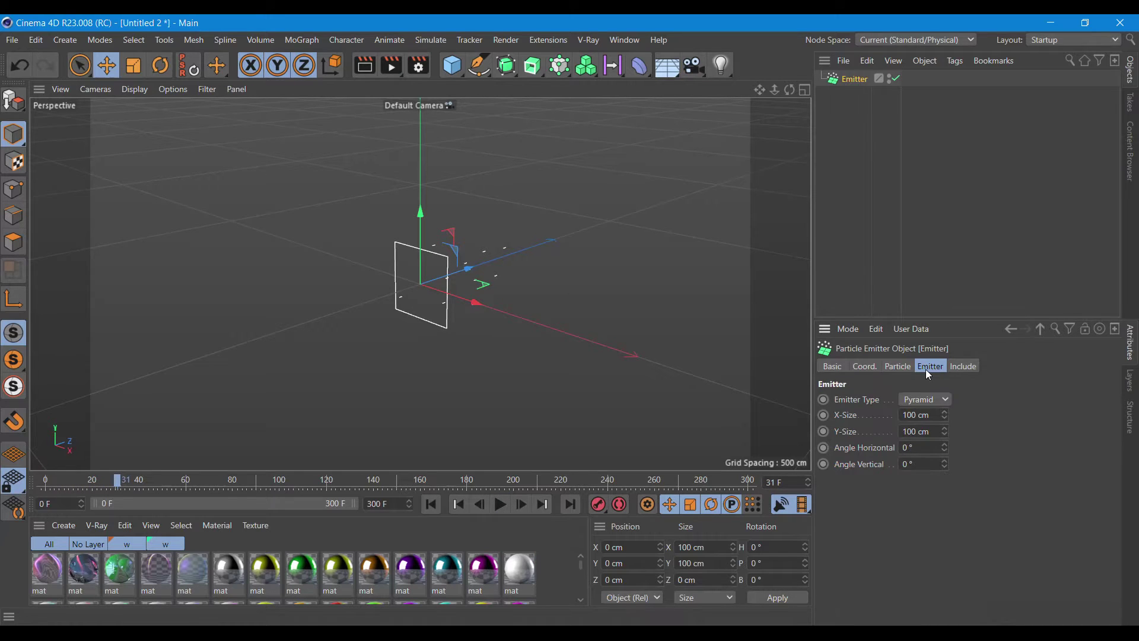
{"action": "left_click", "coordinate": [870, 370]}
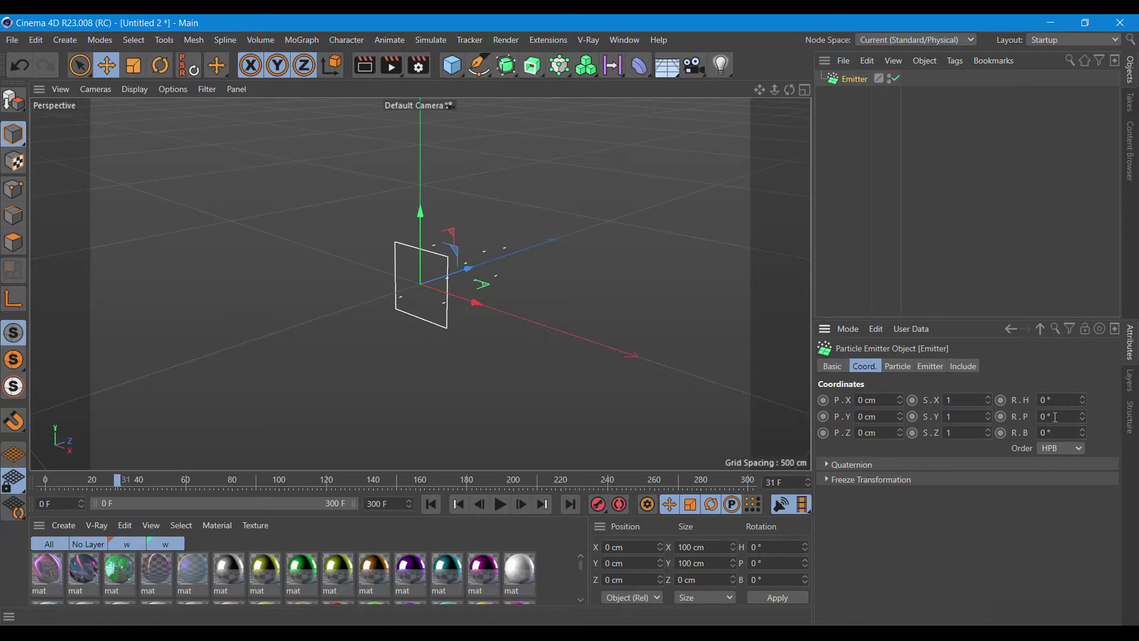
{"action": "left_click", "coordinate": [1055, 417]}
{"action": "type", "text": "45"}
{"action": "key", "text": "Return"}
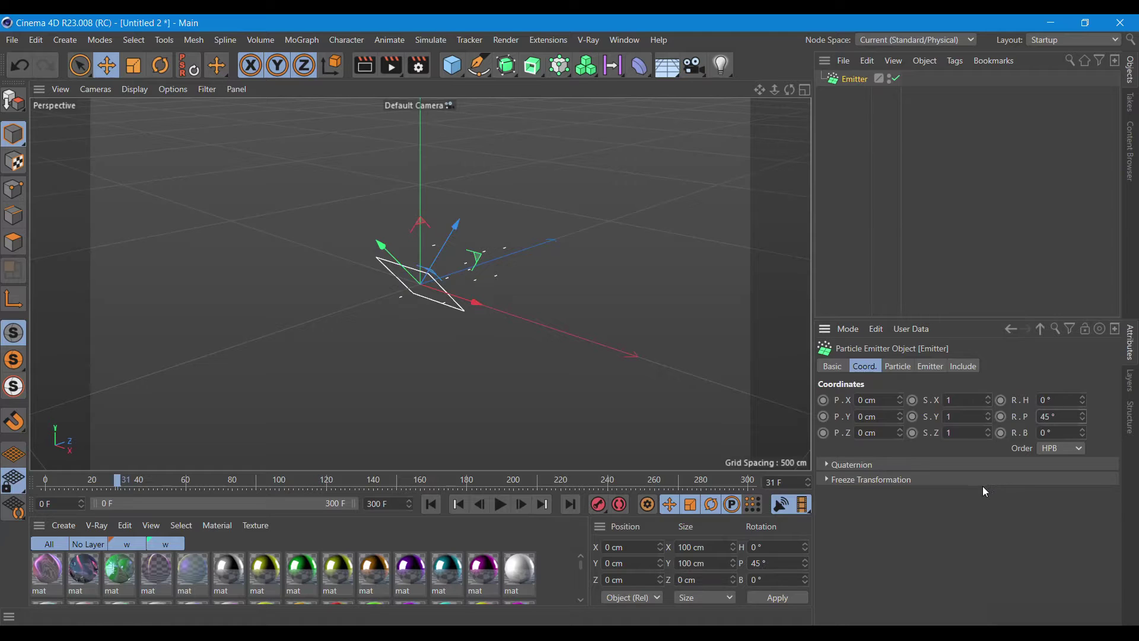
{"action": "left_click", "coordinate": [500, 505]}
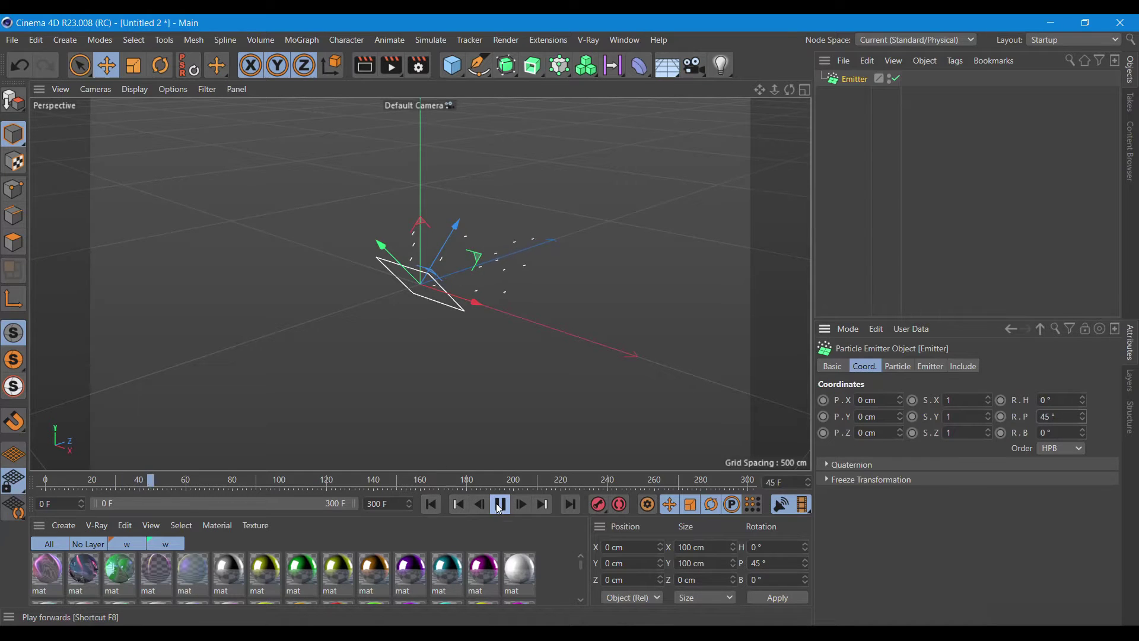
{"action": "left_click", "coordinate": [499, 505]}
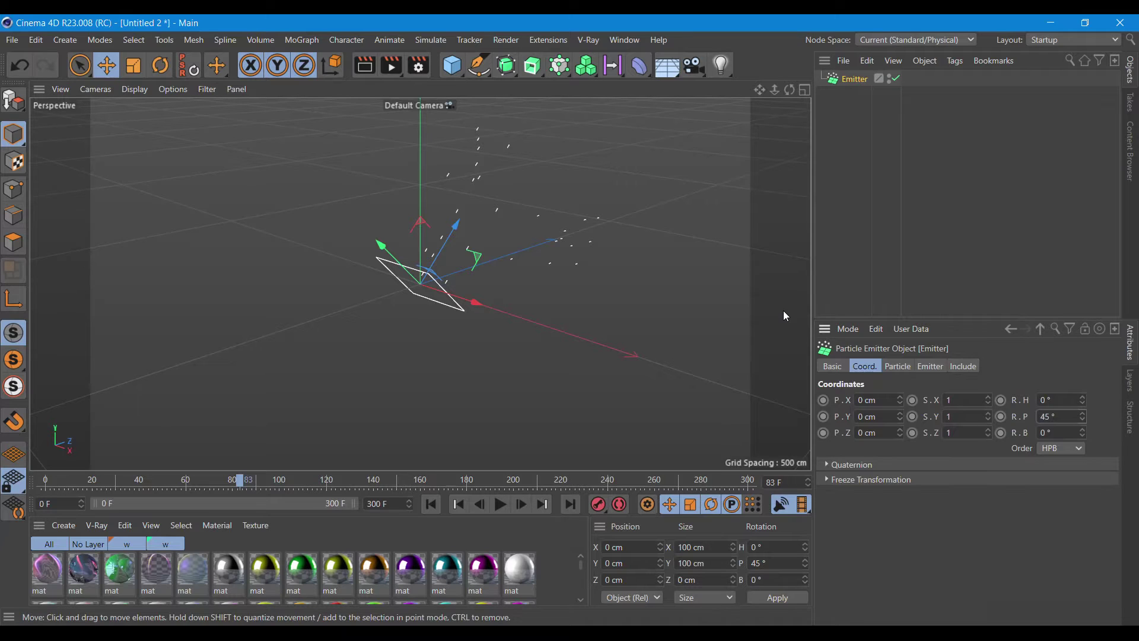
{"action": "left_click_drag", "start_coordinate": [842, 82], "coordinate": [842, 95], "text": "ctrl"}
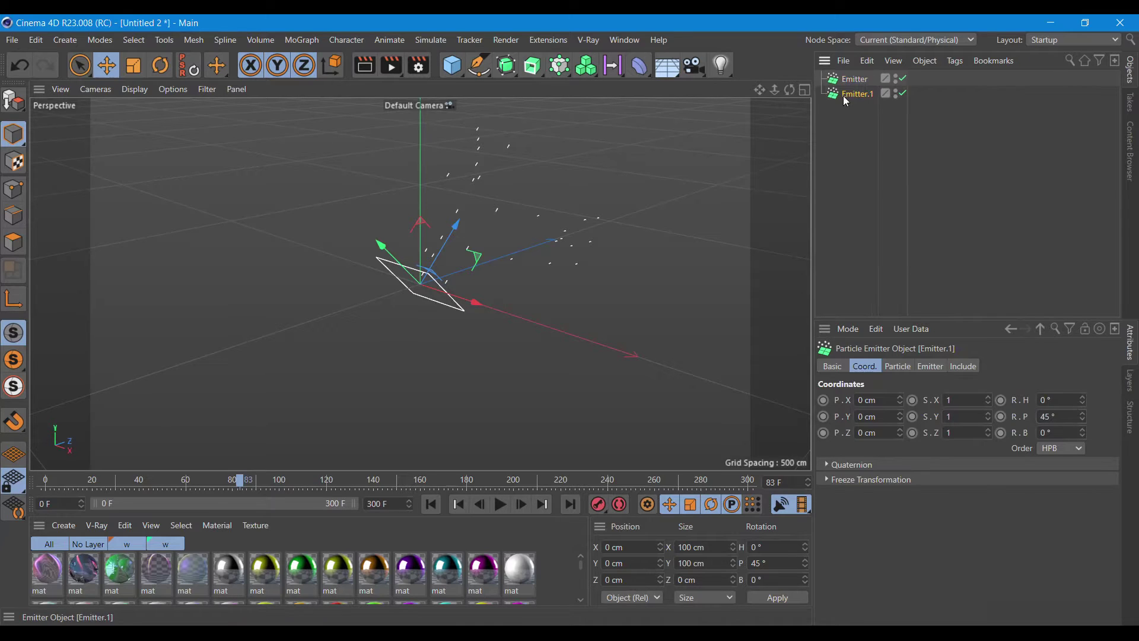
Set Emitter.1's pitch to -45°, check playback, then change it to -135°.
{"action": "left_click", "coordinate": [1063, 418]}
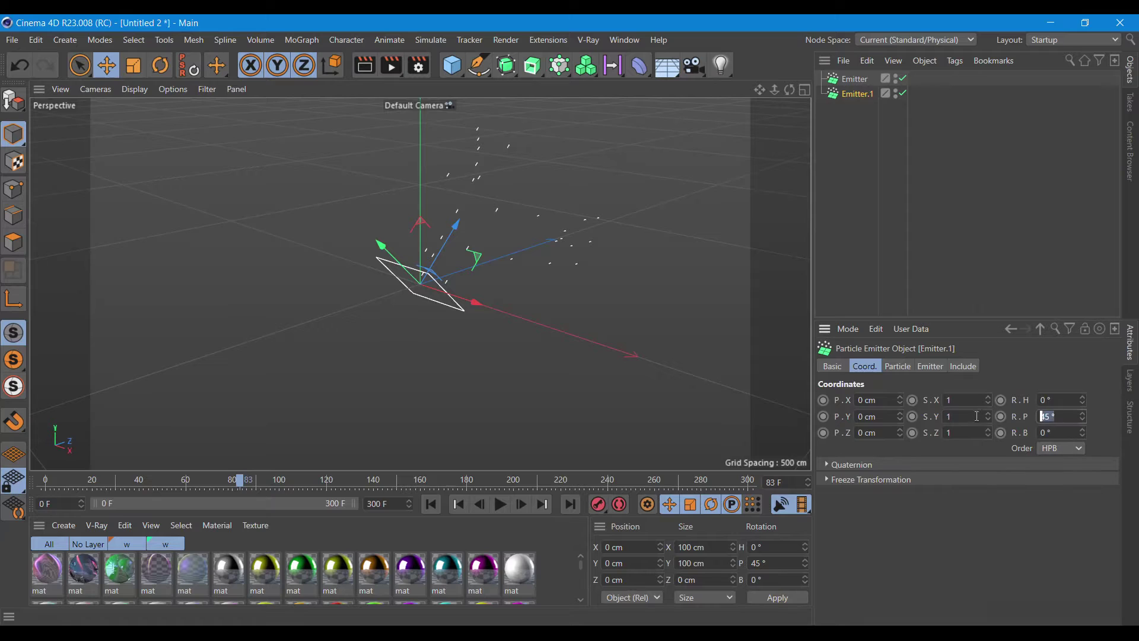
{"action": "key", "text": "BackSpace"}
{"action": "type", "text": "-"}
{"action": "key", "text": "Return"}
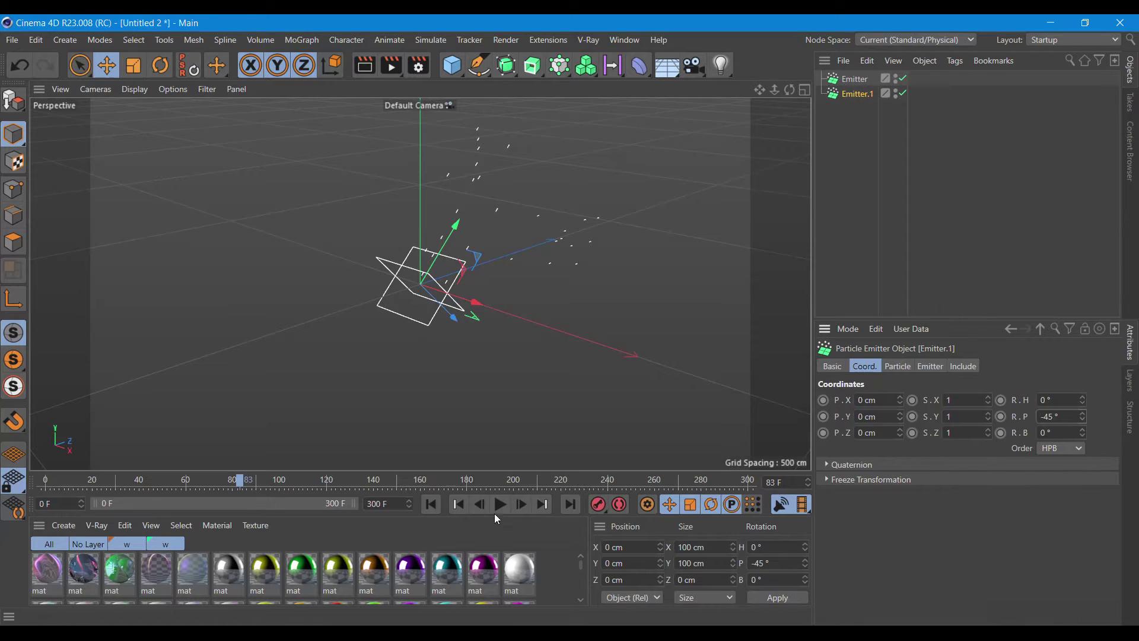
{"action": "left_click", "coordinate": [500, 505]}
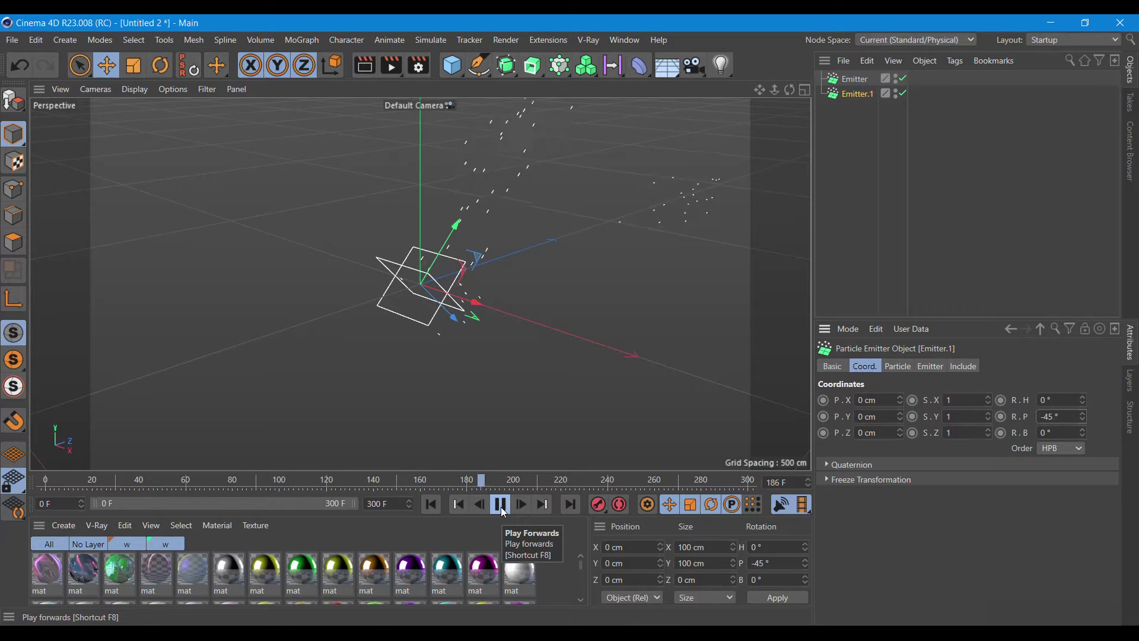
{"action": "left_click", "coordinate": [500, 505]}
{"action": "left_click_drag", "start_coordinate": [1059, 418], "coordinate": [1028, 417]}
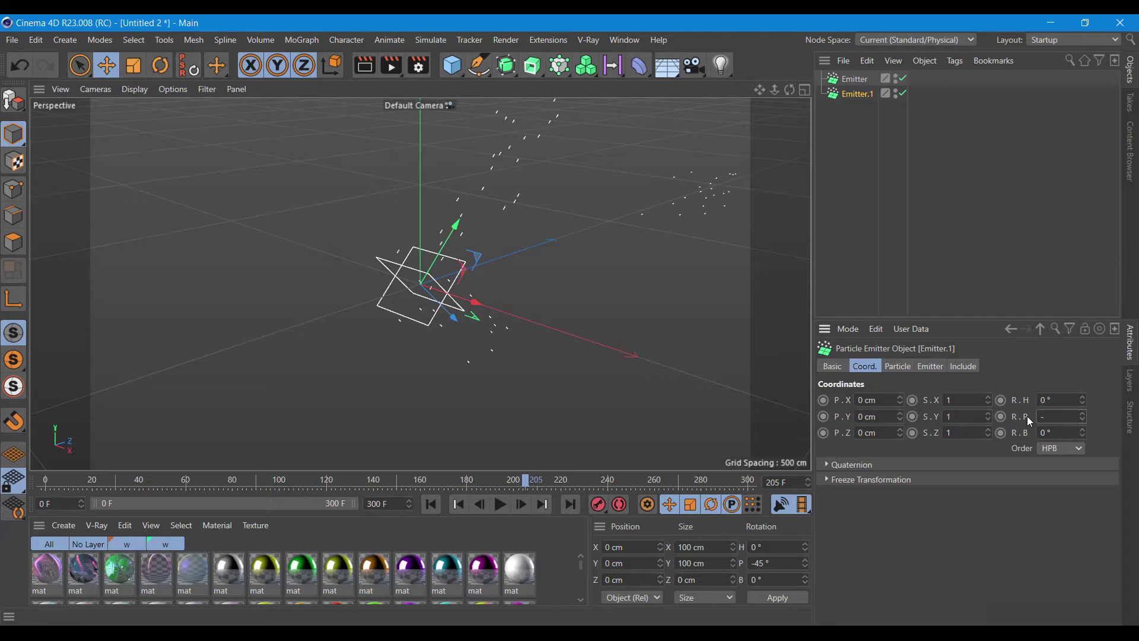
{"action": "type", "text": "135"}
{"action": "key", "text": "Return"}
Replay the animation to check both particle streams, then hide Emitter.1 in the viewport.
{"action": "left_click", "coordinate": [443, 508]}
{"action": "left_click", "coordinate": [498, 506]}
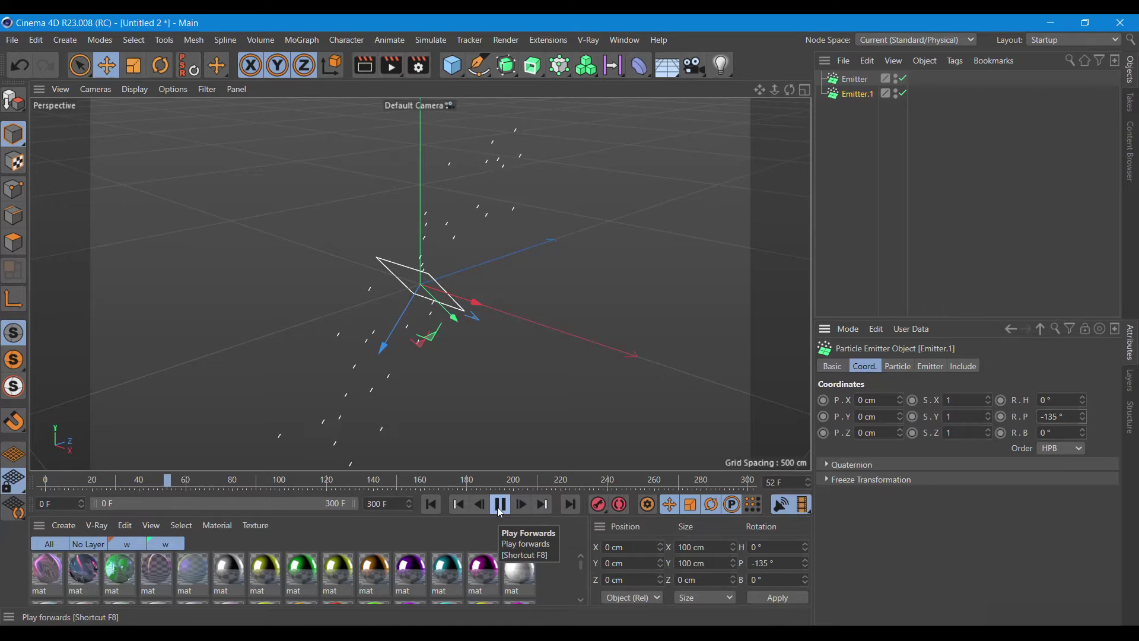
{"action": "left_click", "coordinate": [500, 505]}
{"action": "left_click", "coordinate": [847, 82]}
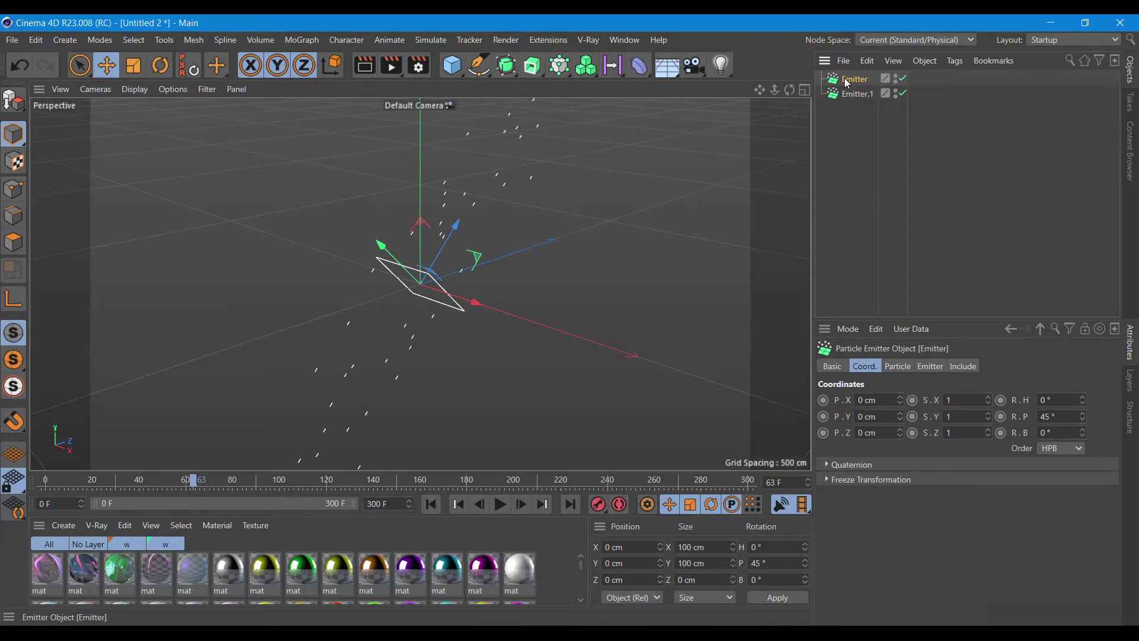
{"action": "left_click", "coordinate": [502, 507]}
{"action": "left_click", "coordinate": [502, 506]}
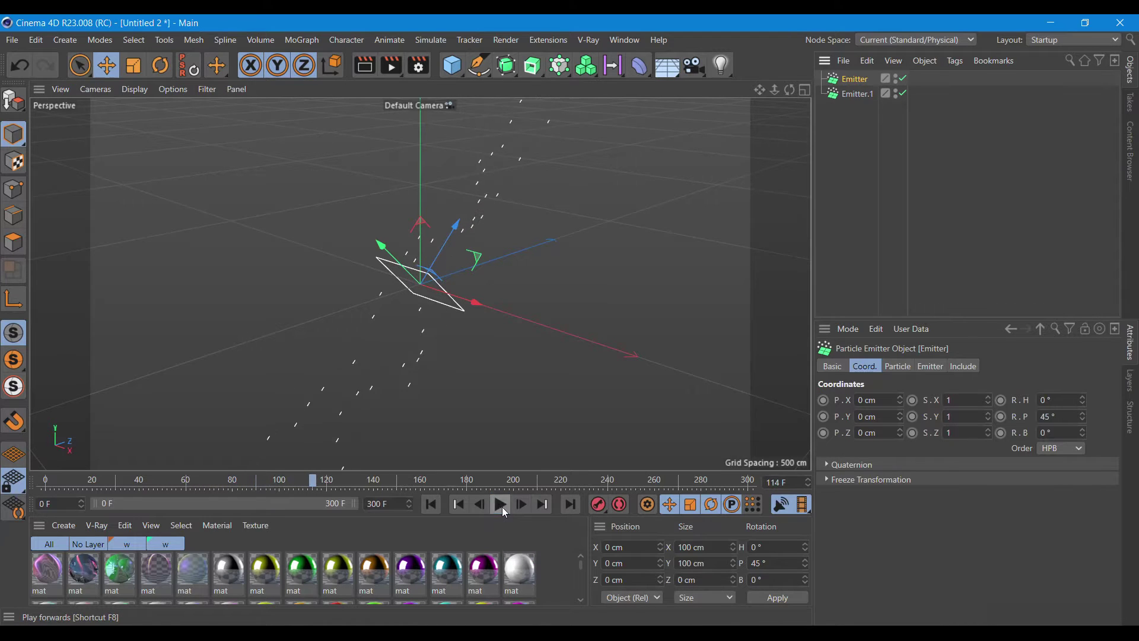
{"action": "left_click", "coordinate": [897, 92]}
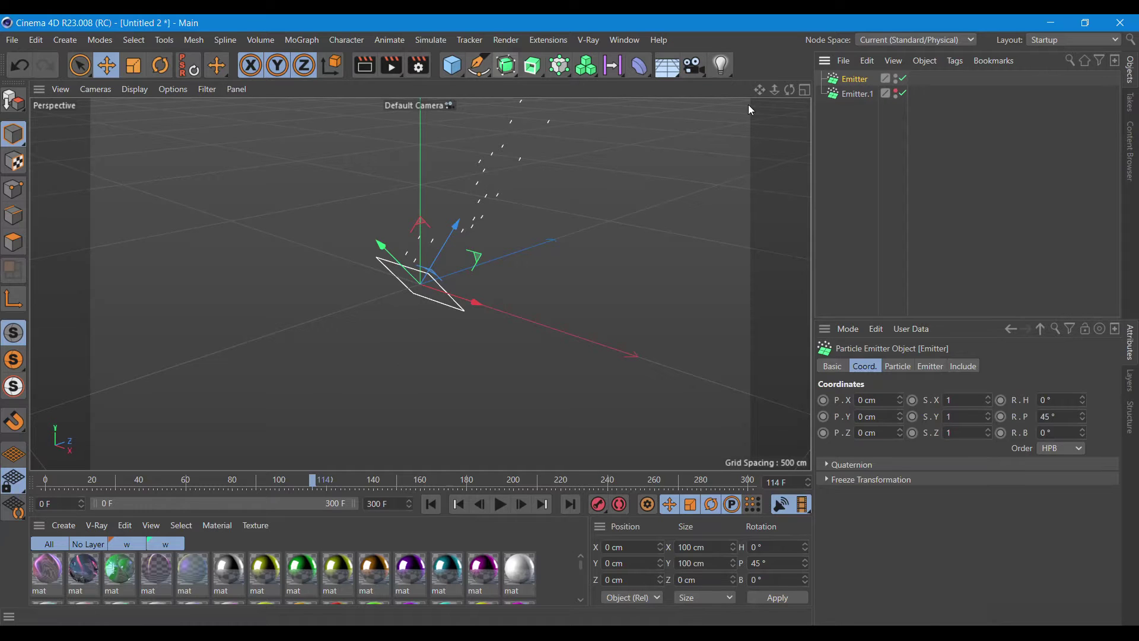
{"action": "left_click", "coordinate": [532, 65]}
Add a Tracer linked to the Emitter and play to frame 65 to watch the traced lines.
{"action": "left_click", "coordinate": [593, 142]}
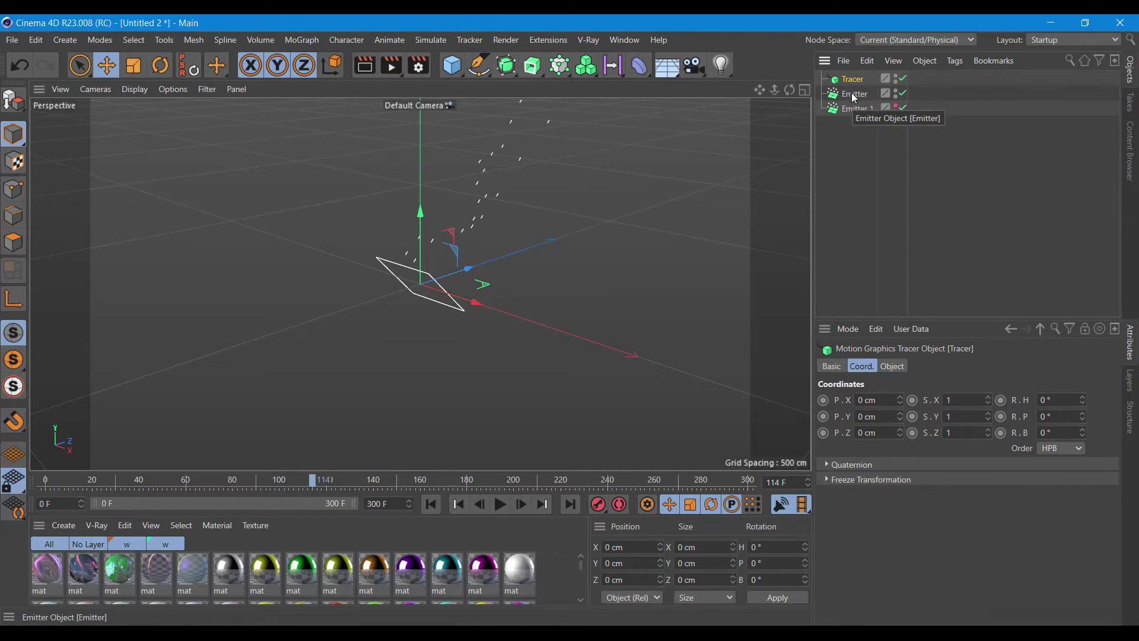
{"action": "left_click", "coordinate": [888, 364]}
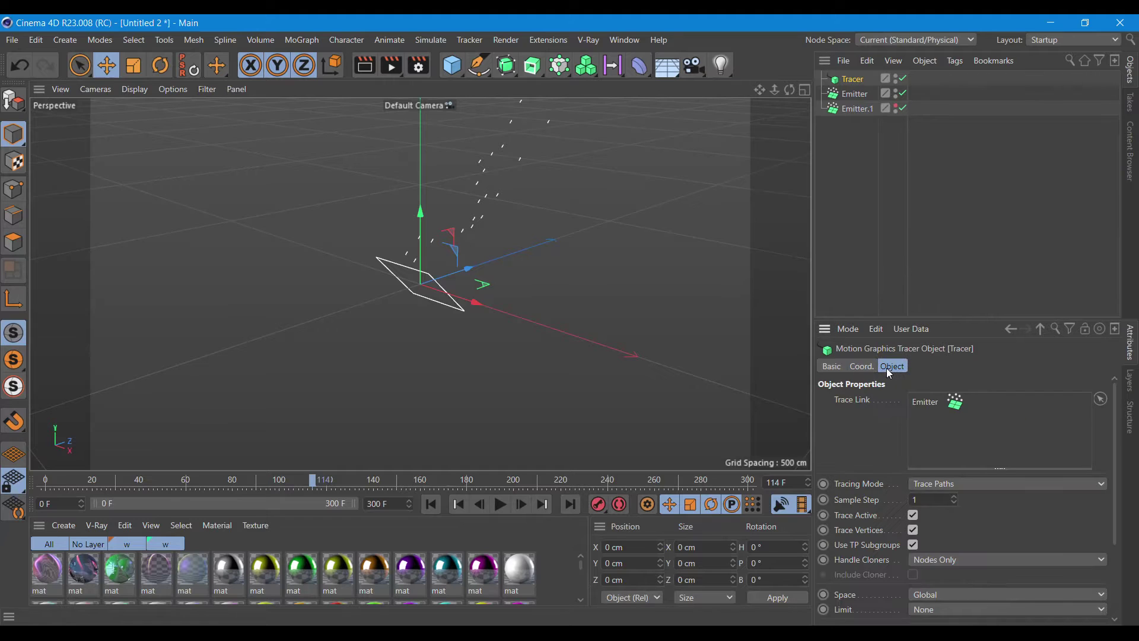
{"action": "left_click", "coordinate": [431, 503]}
{"action": "left_click", "coordinate": [500, 504]}
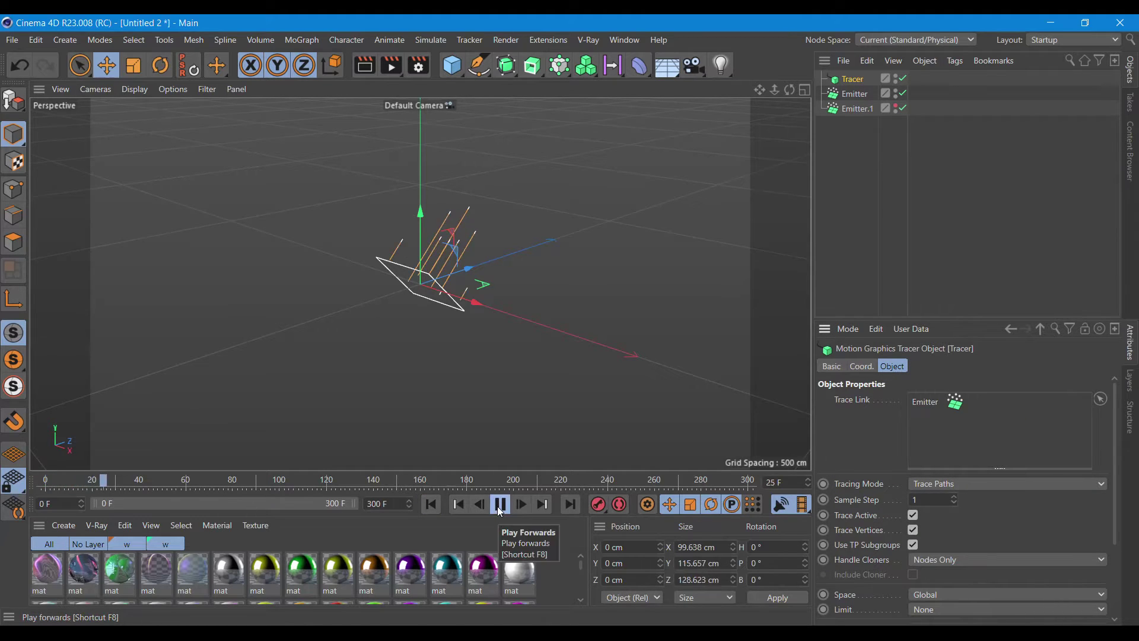
{"action": "left_click", "coordinate": [500, 505]}
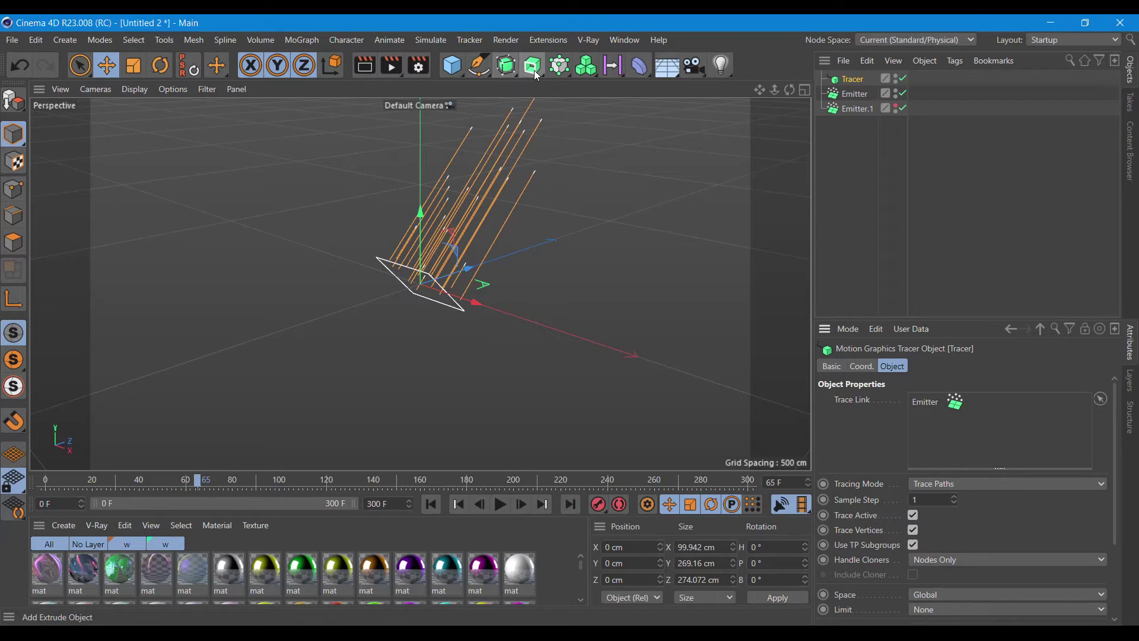
{"action": "mouse_move", "coordinate": [537, 76]}
{"action": "left_mouse_down"}
{"action": "mouse_move", "coordinate": [500, 79]}
{"action": "mouse_move", "coordinate": [518, 84]}
{"action": "left_mouse_up"}
Add a Circle spline with a 3 cm radius.
{"action": "left_click", "coordinate": [608, 114]}
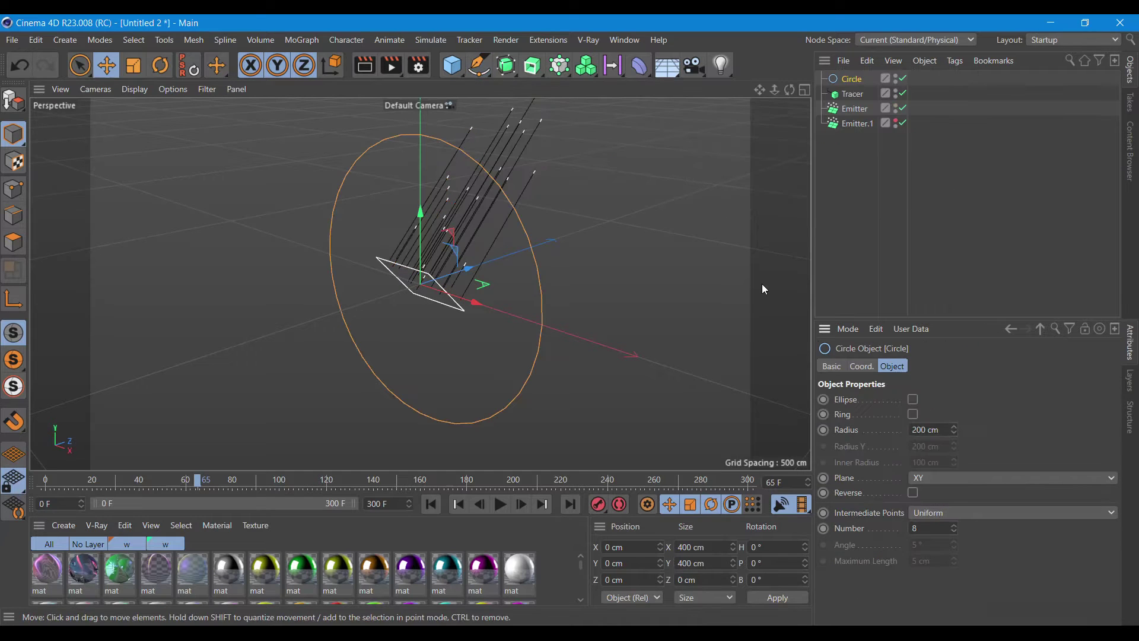
{"action": "left_click_drag", "start_coordinate": [927, 429], "coordinate": [867, 428]}
{"action": "type", "text": "3"}
{"action": "key", "text": "Return"}
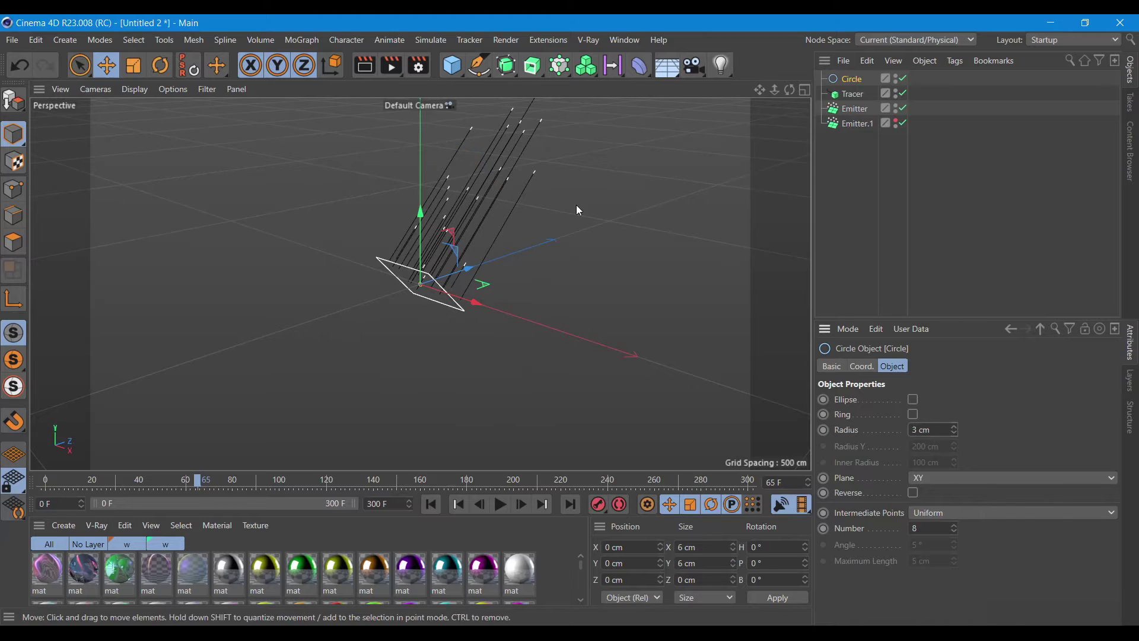
Sweep the Circle along the Tracer and pull down the Scale curve's end to taper the tubes.
{"action": "left_click", "coordinate": [539, 75]}
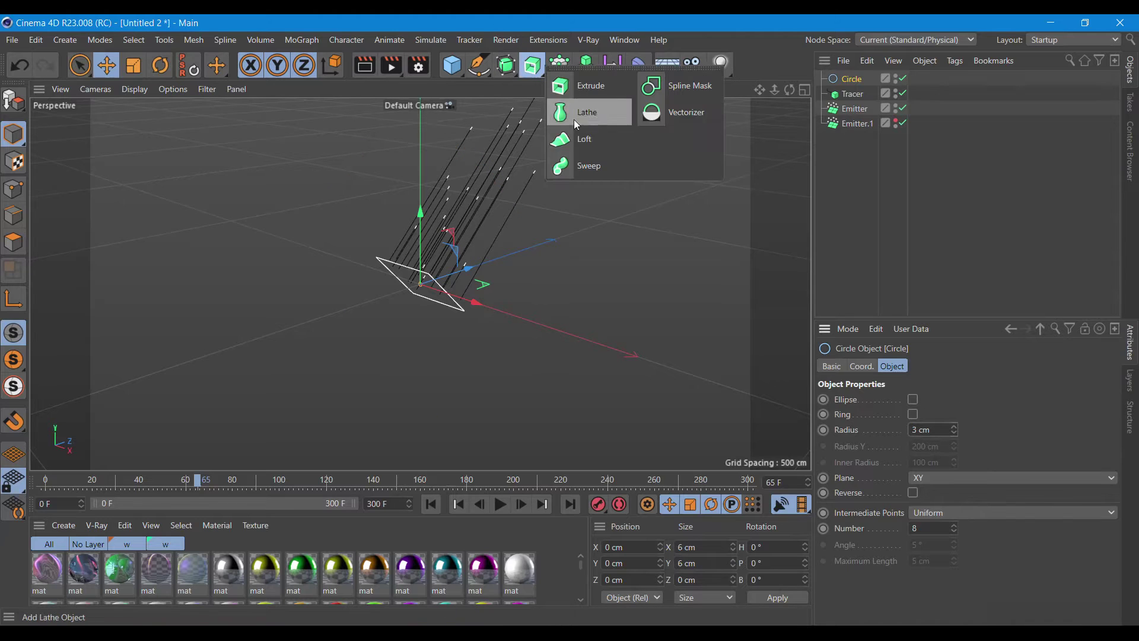
{"action": "left_click", "coordinate": [593, 166]}
{"action": "mouse_move", "coordinate": [854, 98]}
{"action": "left_mouse_down"}
{"action": "mouse_move", "coordinate": [852, 80]}
{"action": "mouse_move", "coordinate": [849, 106]}
{"action": "left_mouse_up"}
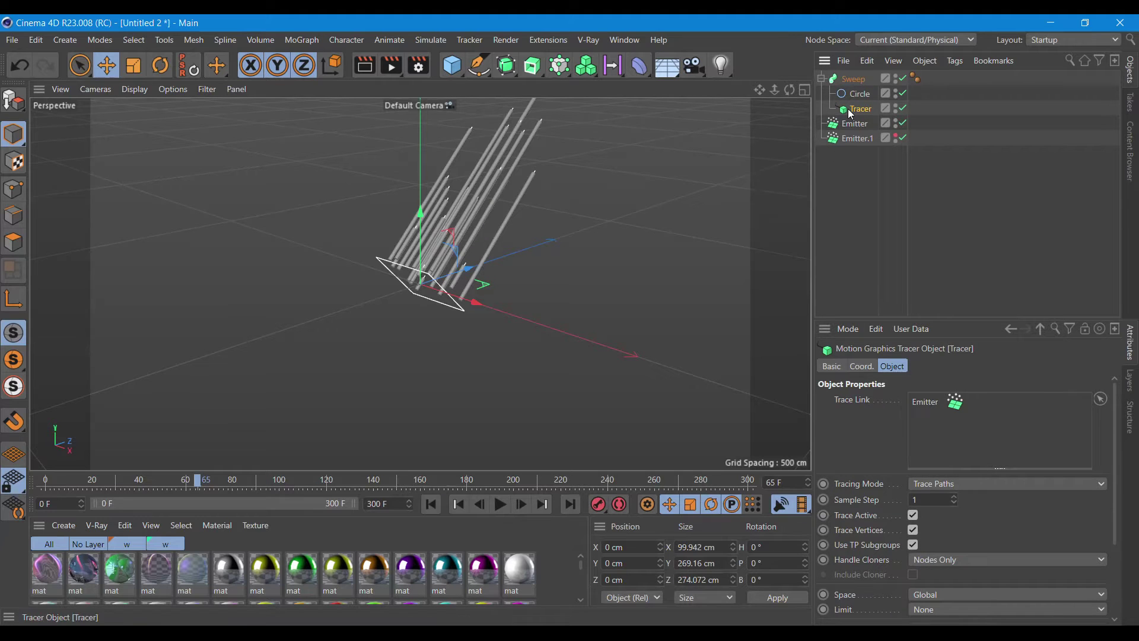
{"action": "left_click", "coordinate": [853, 78]}
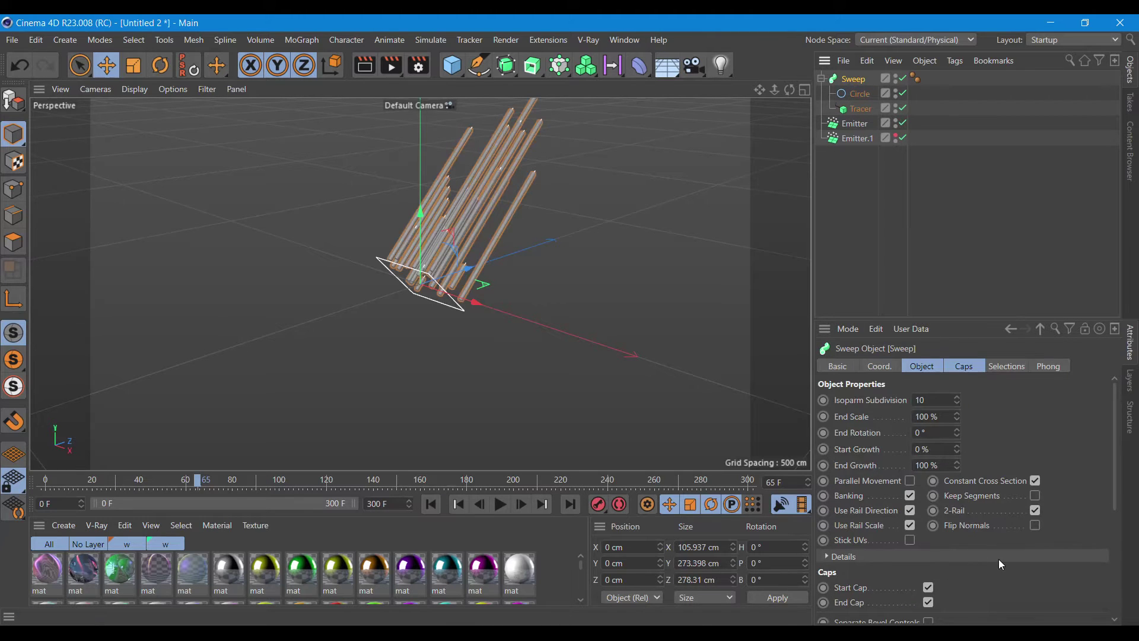
{"action": "left_click", "coordinate": [929, 368]}
{"action": "left_click", "coordinate": [828, 556]}
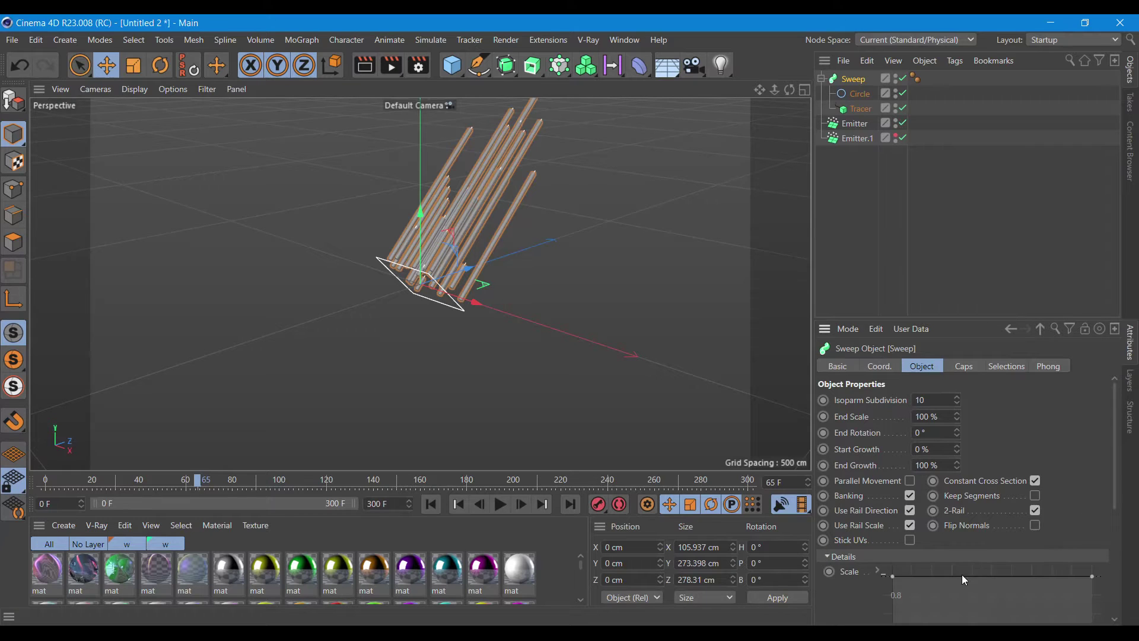
{"action": "left_click", "coordinate": [988, 575], "text": "ctrl"}
{"action": "left_click_drag", "start_coordinate": [1092, 577], "coordinate": [1092, 613]}
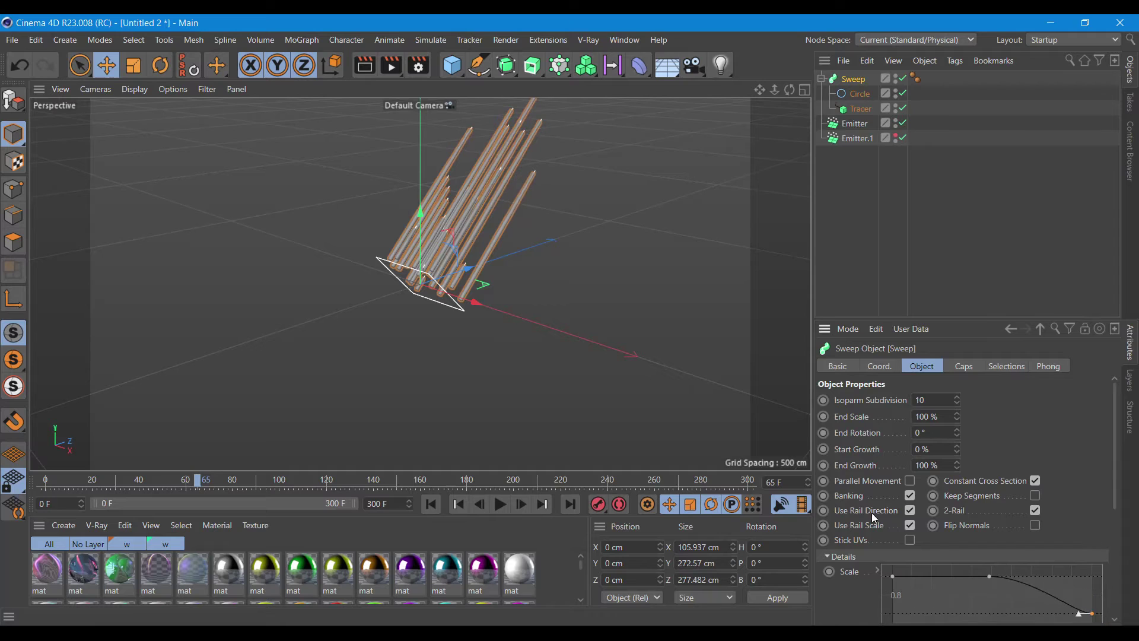
{"action": "left_click", "coordinate": [445, 573]}
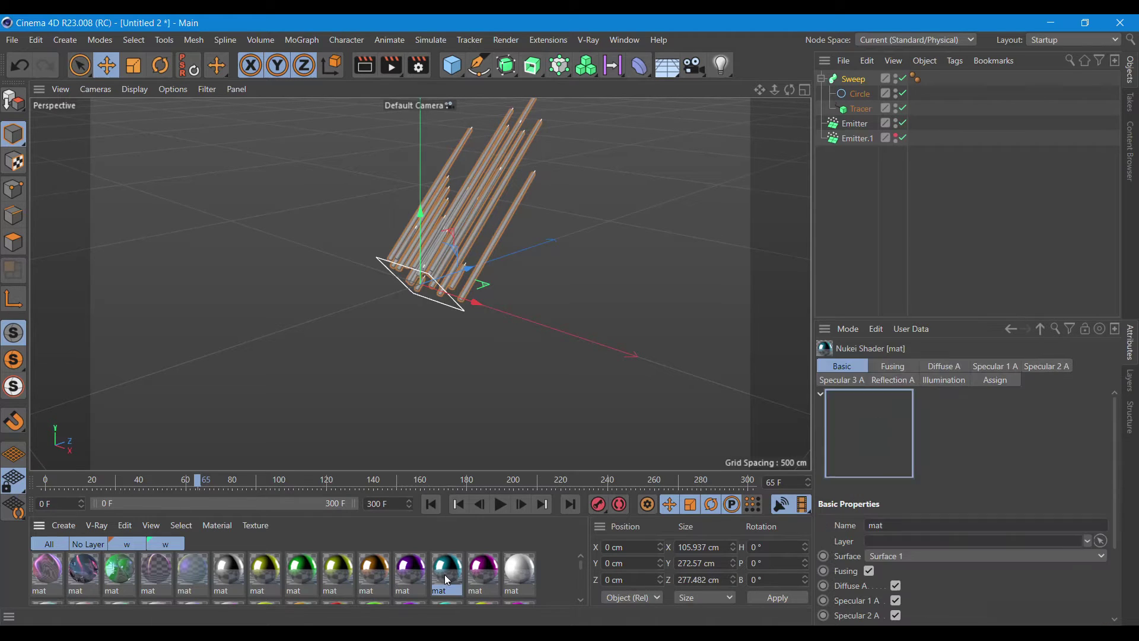
Apply the teal material to Sweep, preview a render, and show Emitter.1 in the viewport again.
{"action": "left_click_drag", "start_coordinate": [446, 572], "coordinate": [854, 80]}
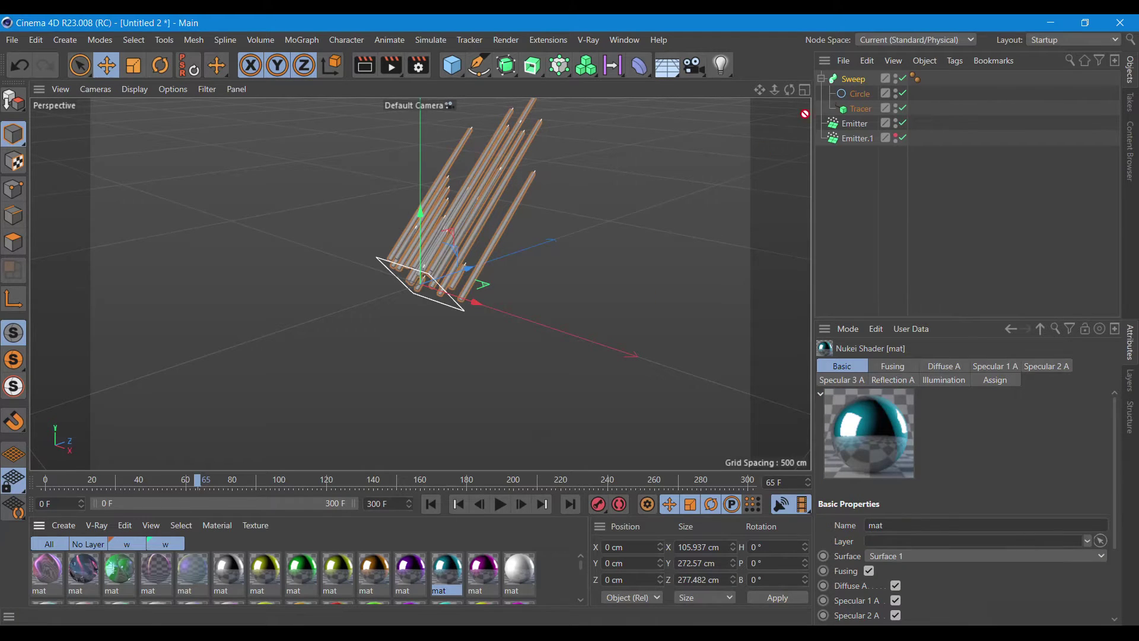
{"action": "left_click", "coordinate": [427, 504]}
{"action": "left_click", "coordinate": [499, 509]}
{"action": "left_click", "coordinate": [499, 507]}
{"action": "left_click", "coordinate": [375, 71]}
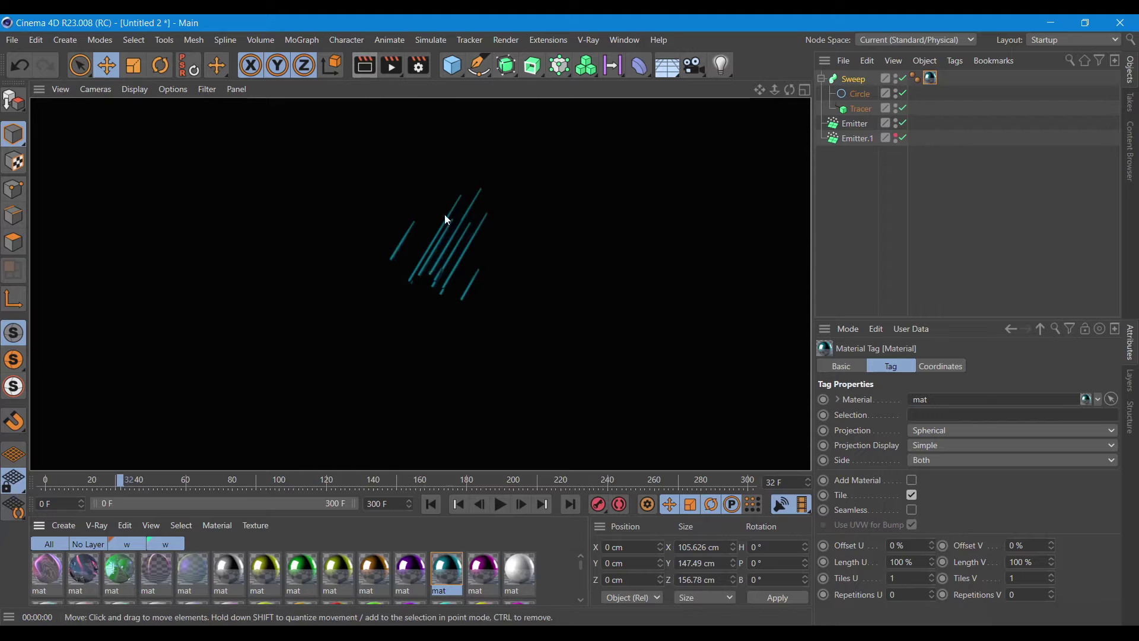
{"action": "left_click", "coordinate": [501, 505]}
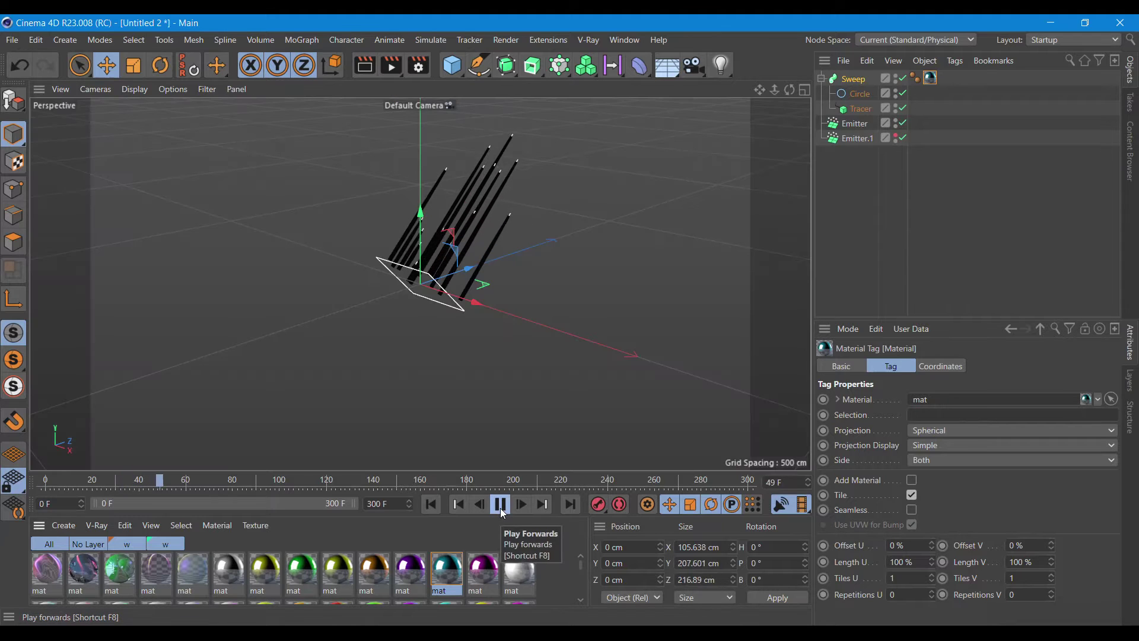
{"action": "left_click", "coordinate": [501, 506]}
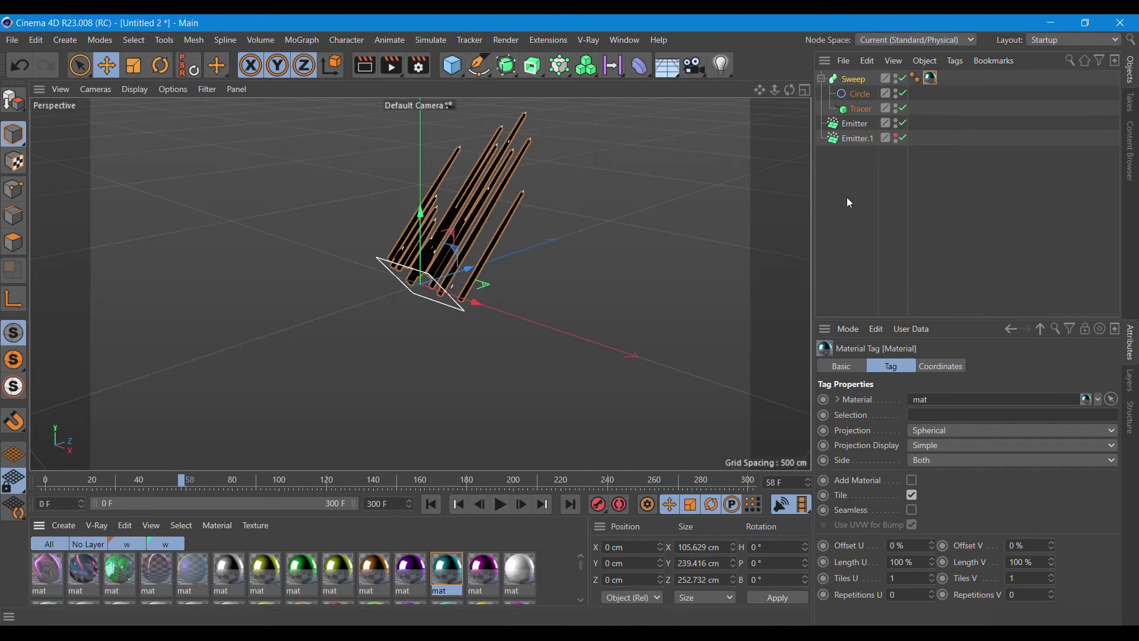
{"action": "left_click", "coordinate": [896, 136]}
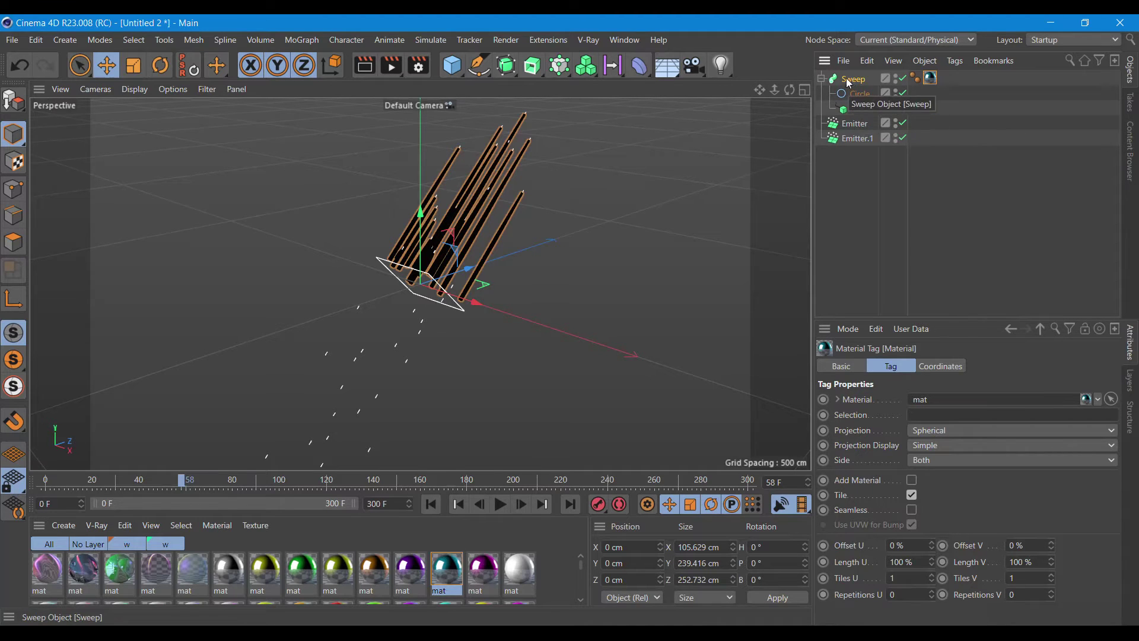
Copy the Circle to the top level and add a Tracer following Emitter.1's particles.
{"action": "left_click", "coordinate": [864, 93]}
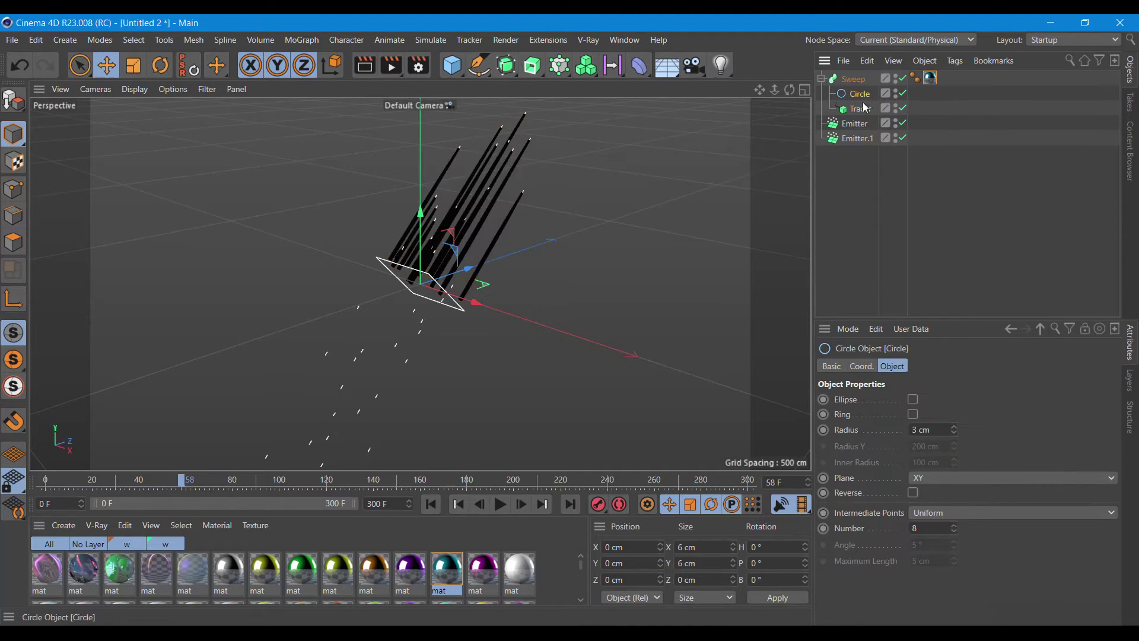
{"action": "left_click_drag", "start_coordinate": [865, 102], "coordinate": [853, 191], "text": "ctrl"}
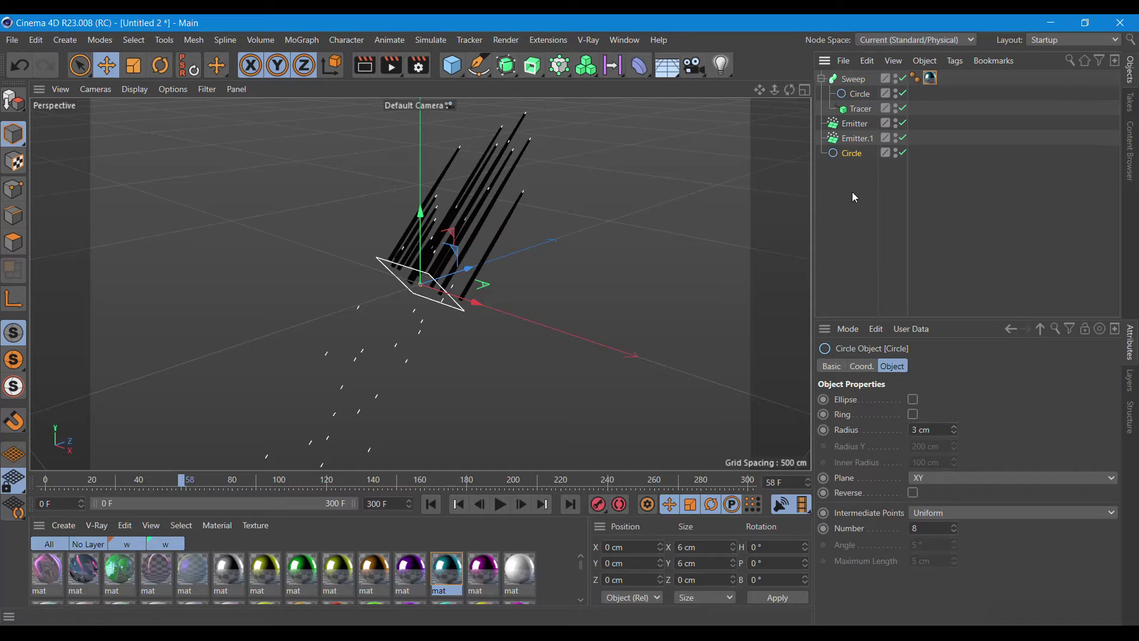
{"action": "left_click", "coordinate": [856, 142]}
{"action": "left_click", "coordinate": [560, 71]}
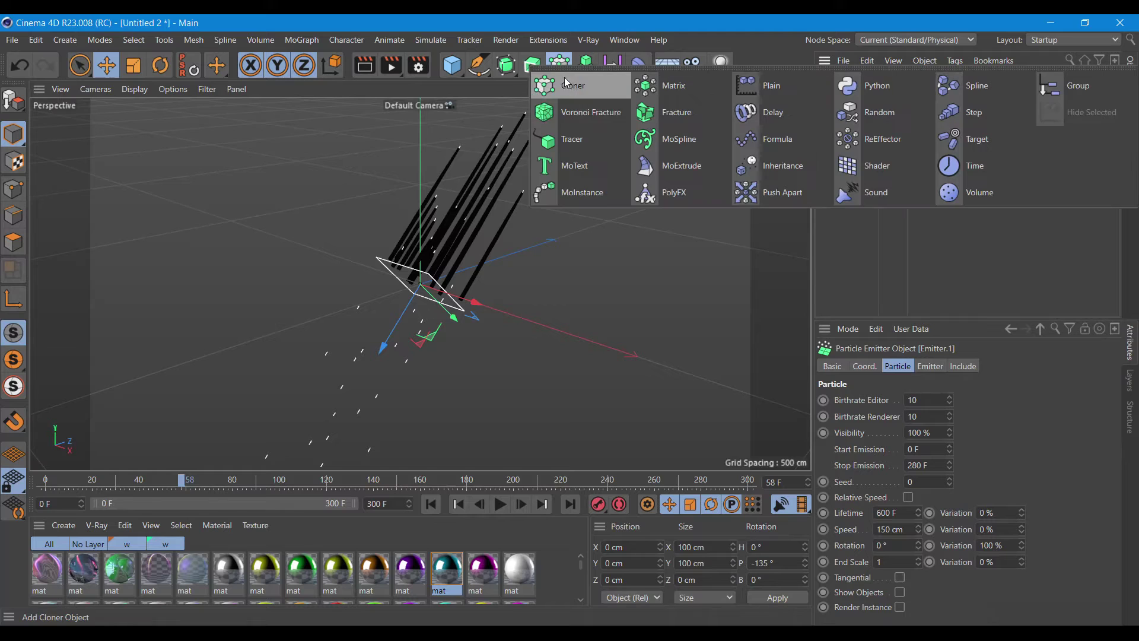
{"action": "left_click", "coordinate": [574, 140]}
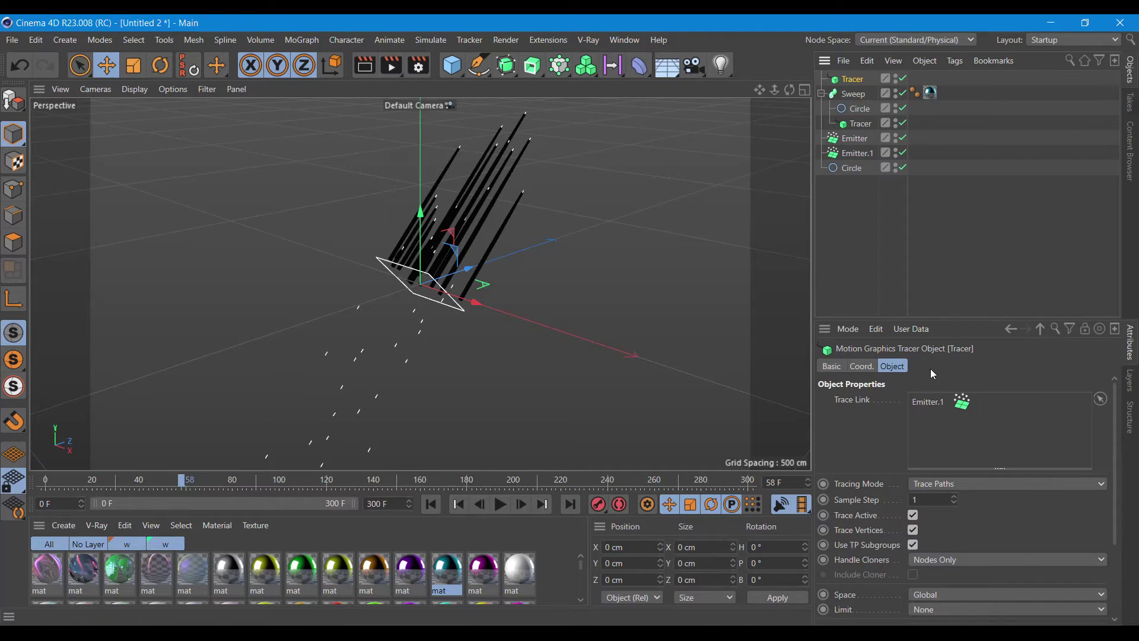
{"action": "left_click_drag", "start_coordinate": [854, 82], "coordinate": [850, 175]}
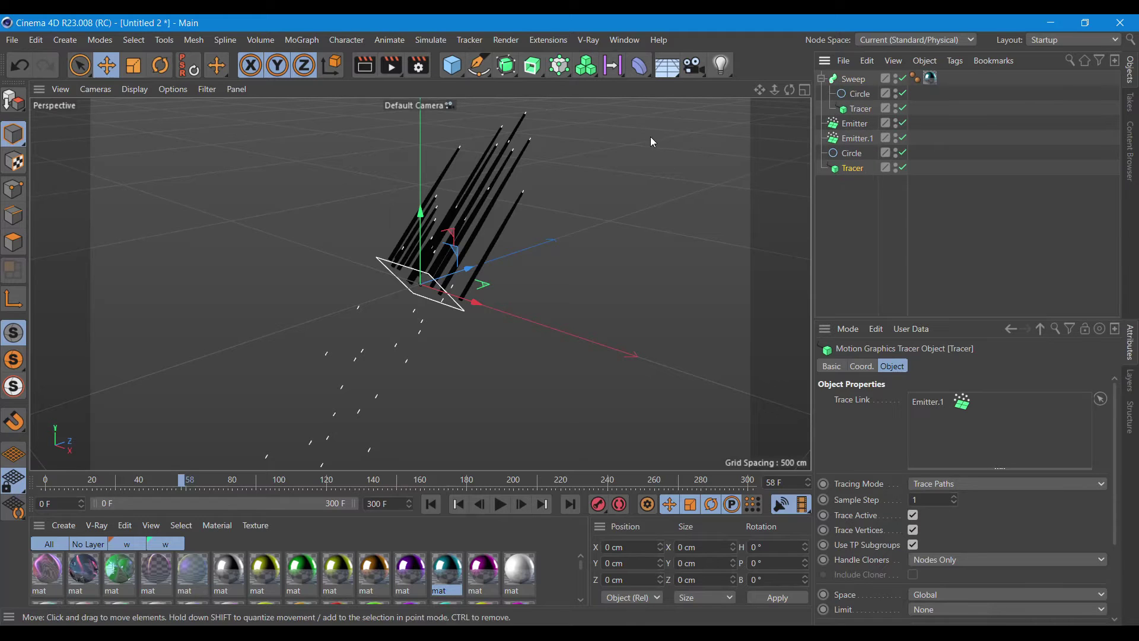
Add Sweep.1 and nest the copied Circle and new Tracer inside it.
{"action": "left_click", "coordinate": [538, 76]}
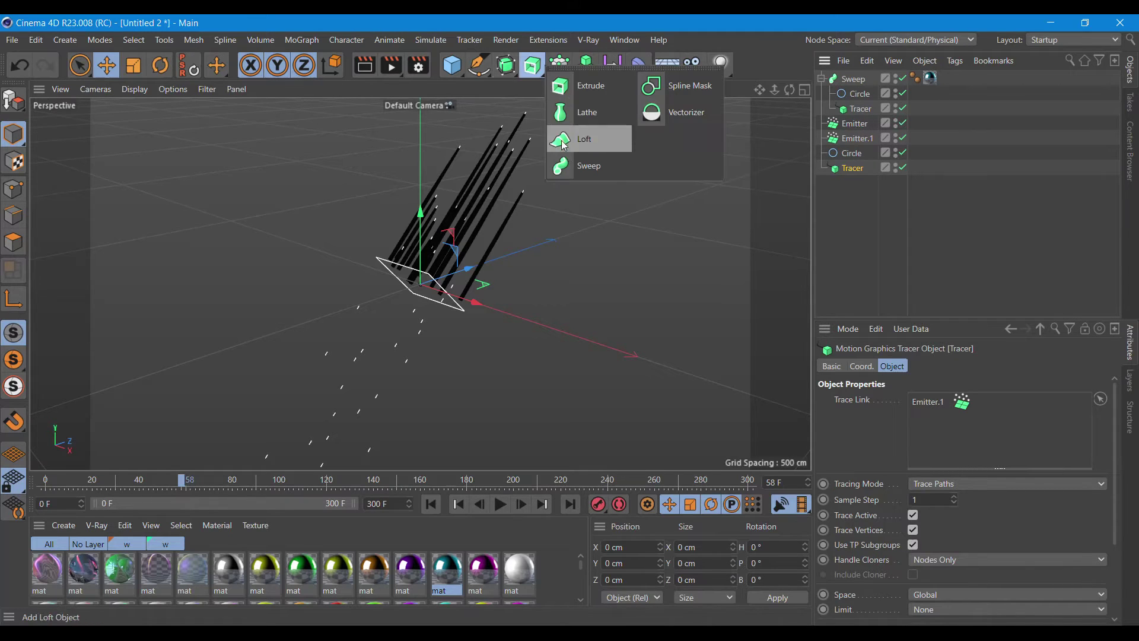
{"action": "left_click", "coordinate": [580, 169]}
{"action": "left_click_drag", "start_coordinate": [854, 169], "coordinate": [854, 80]}
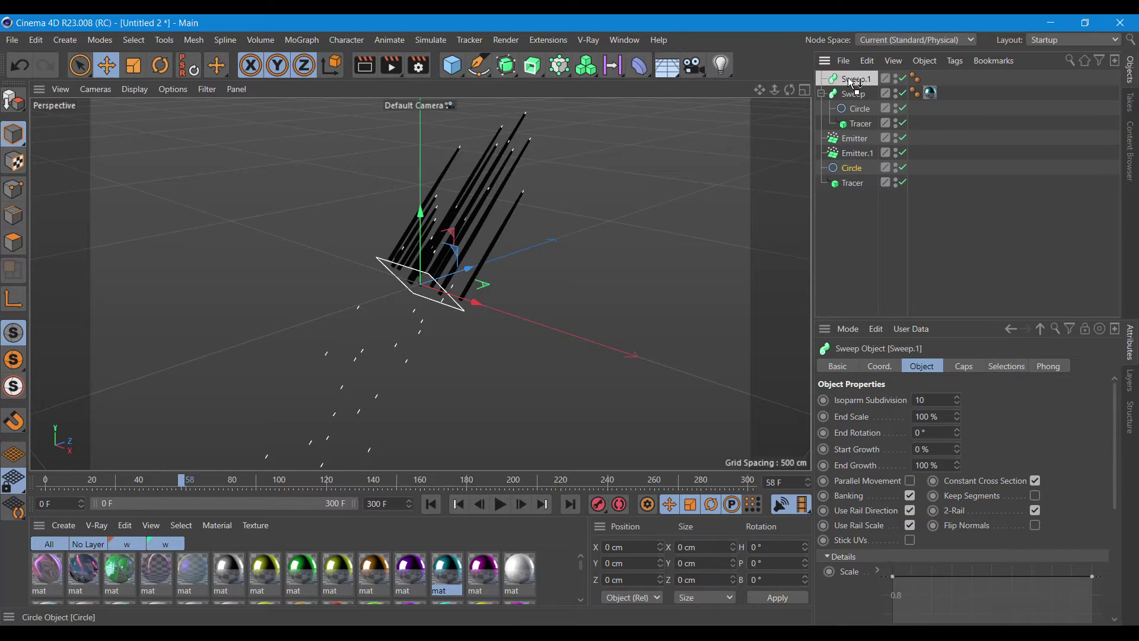
{"action": "left_click_drag", "start_coordinate": [854, 184], "coordinate": [846, 103]}
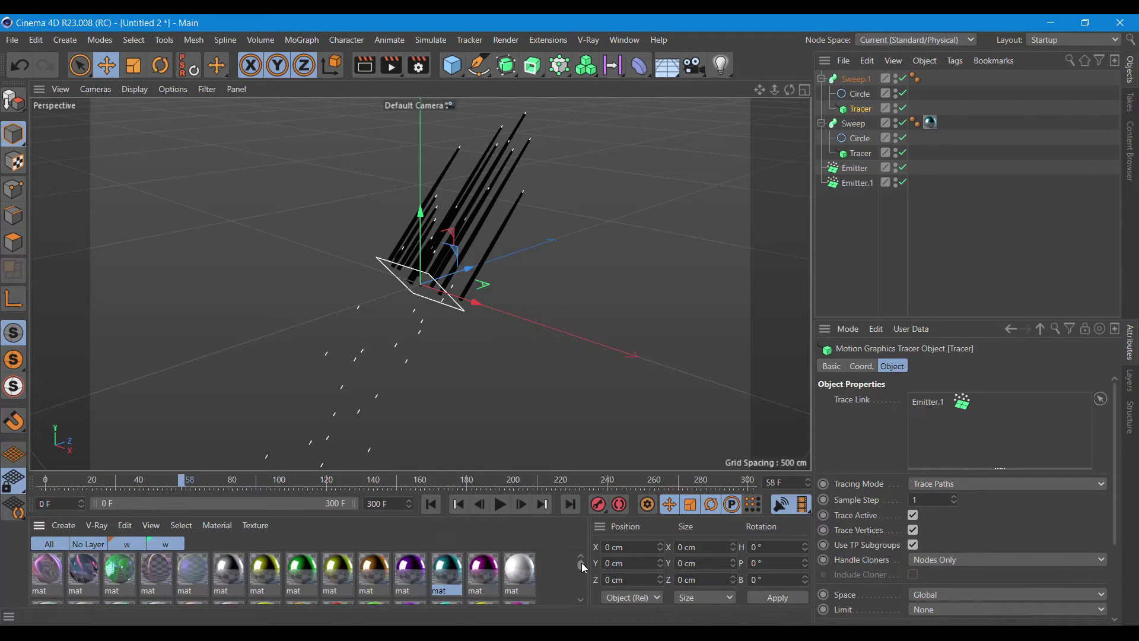
{"action": "left_click", "coordinate": [79, 573]}
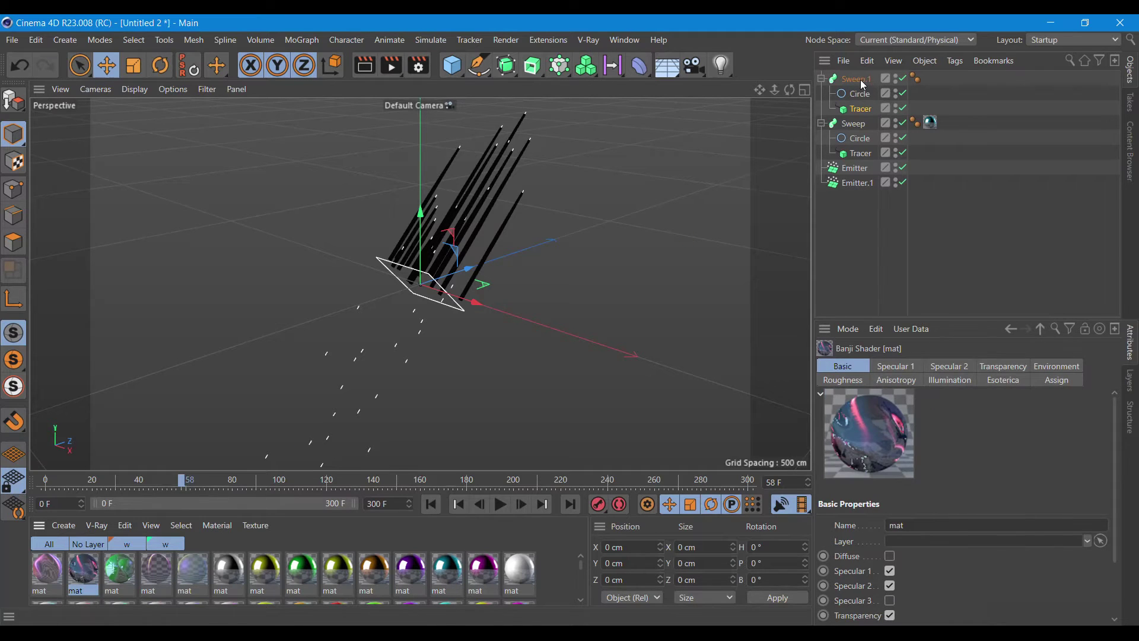
Apply a material to Sweep.1, preview a render, then replace it with the purple Nukei material.
{"action": "left_click_drag", "start_coordinate": [86, 573], "coordinate": [863, 80]}
{"action": "left_click", "coordinate": [426, 505]}
{"action": "left_click", "coordinate": [500, 505]}
{"action": "left_click", "coordinate": [497, 505]}
{"action": "left_click", "coordinate": [364, 66]}
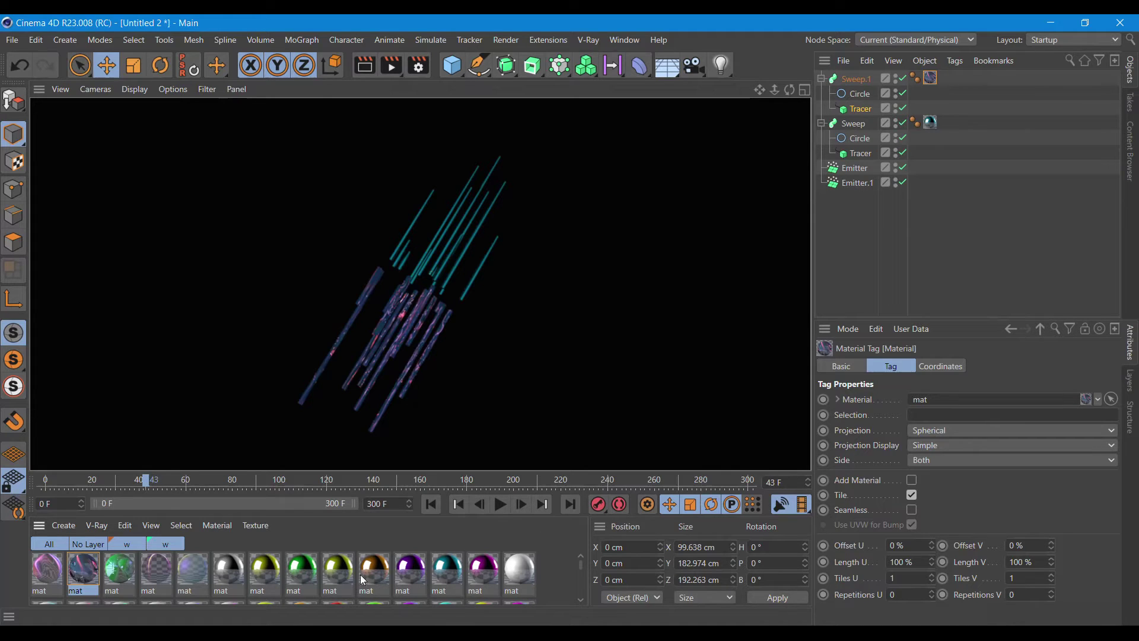
{"action": "left_click", "coordinate": [403, 577]}
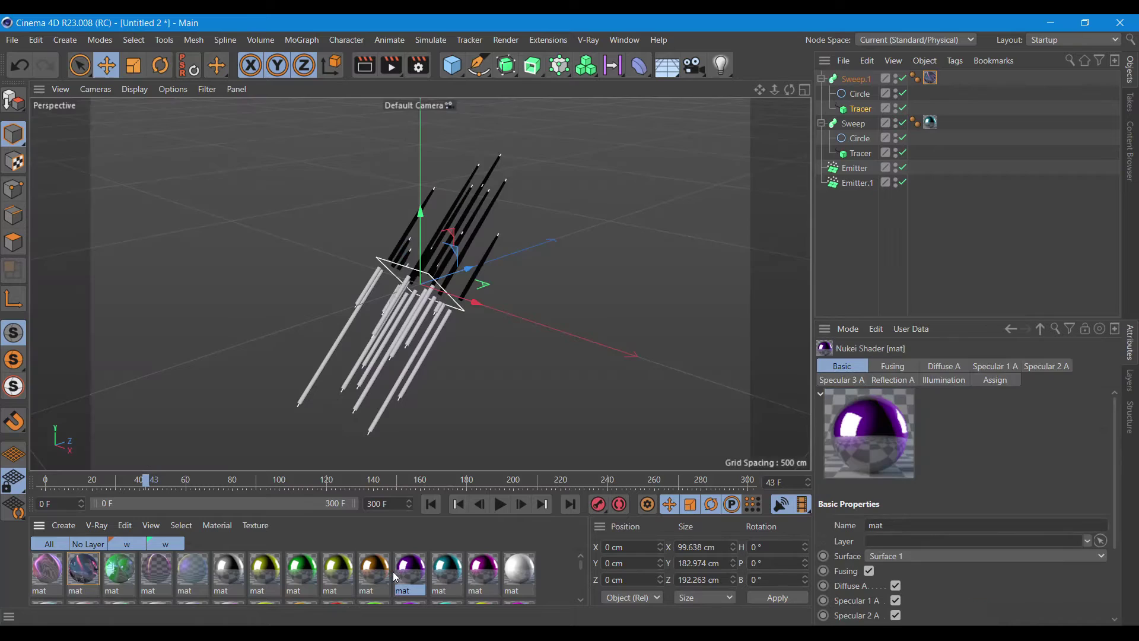
{"action": "left_click_drag", "start_coordinate": [893, 109], "coordinate": [930, 78]}
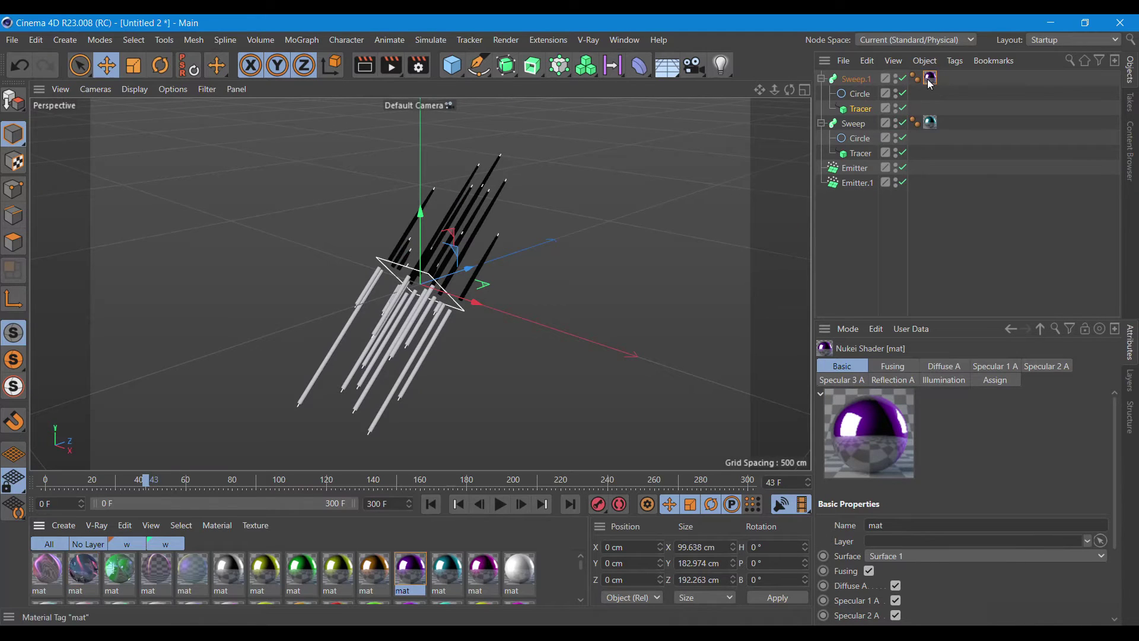
{"action": "left_click", "coordinate": [432, 40]}
{"action": "mouse_move", "coordinate": [461, 116]}
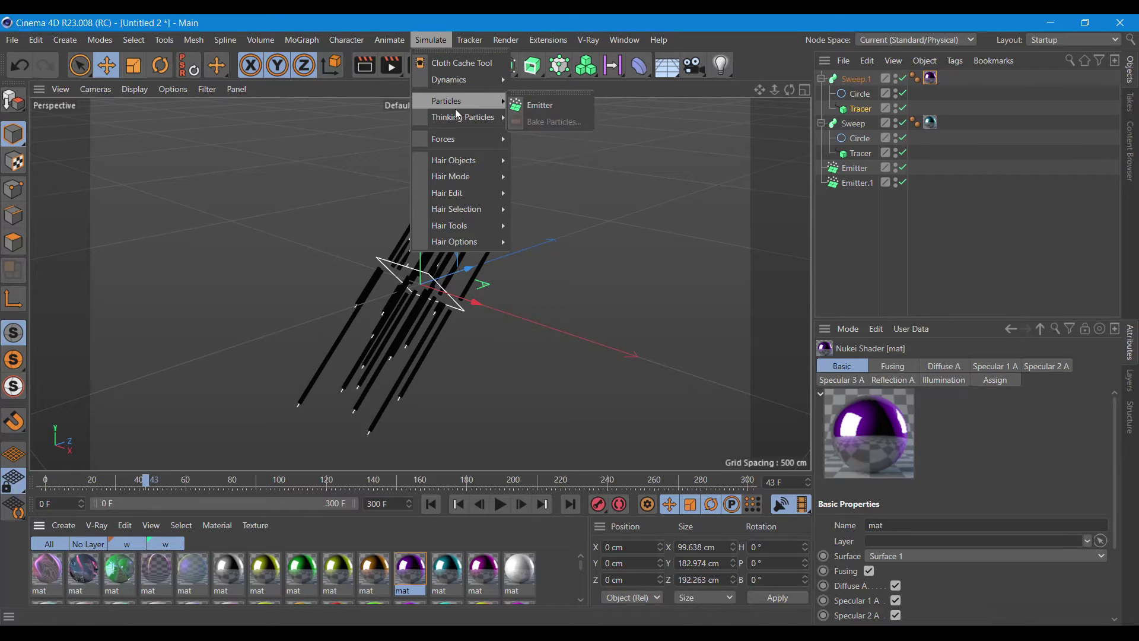
{"action": "mouse_move", "coordinate": [443, 139]}
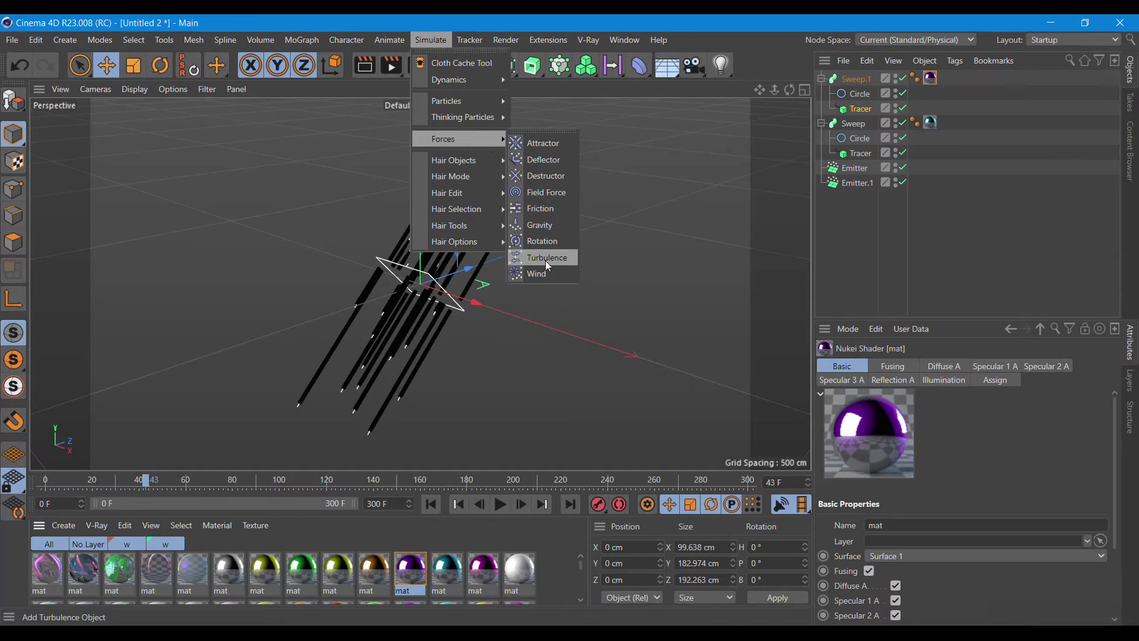
Add a Turbulence force with 15 cm strength and 20% scale.
{"action": "left_click", "coordinate": [547, 259]}
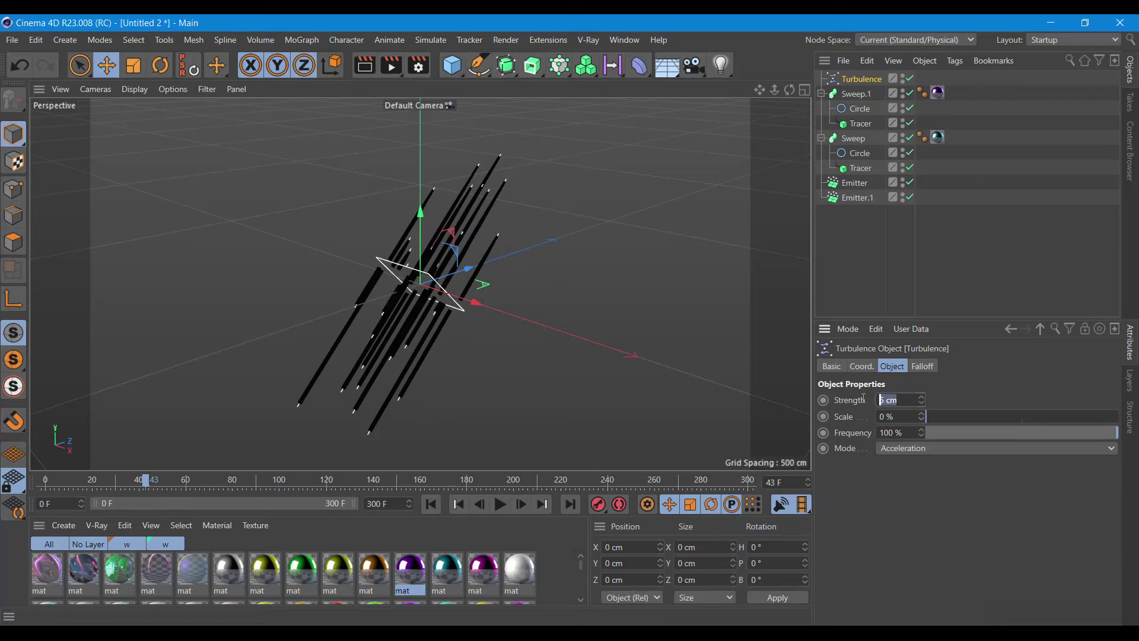
{"action": "type", "text": "15"}
{"action": "key", "text": "Tab"}
{"action": "type", "text": "20"}
{"action": "key", "text": "Return"}
Play to frame 80 and render a preview of the wavy purple and teal strands.
{"action": "left_click", "coordinate": [432, 504]}
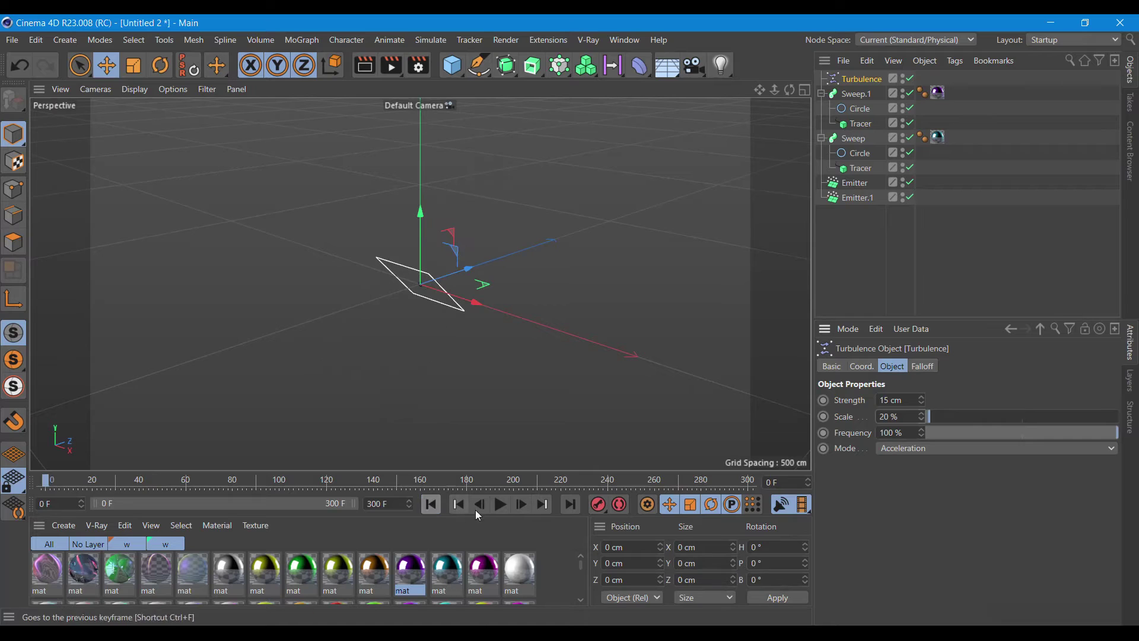
{"action": "left_click", "coordinate": [500, 504]}
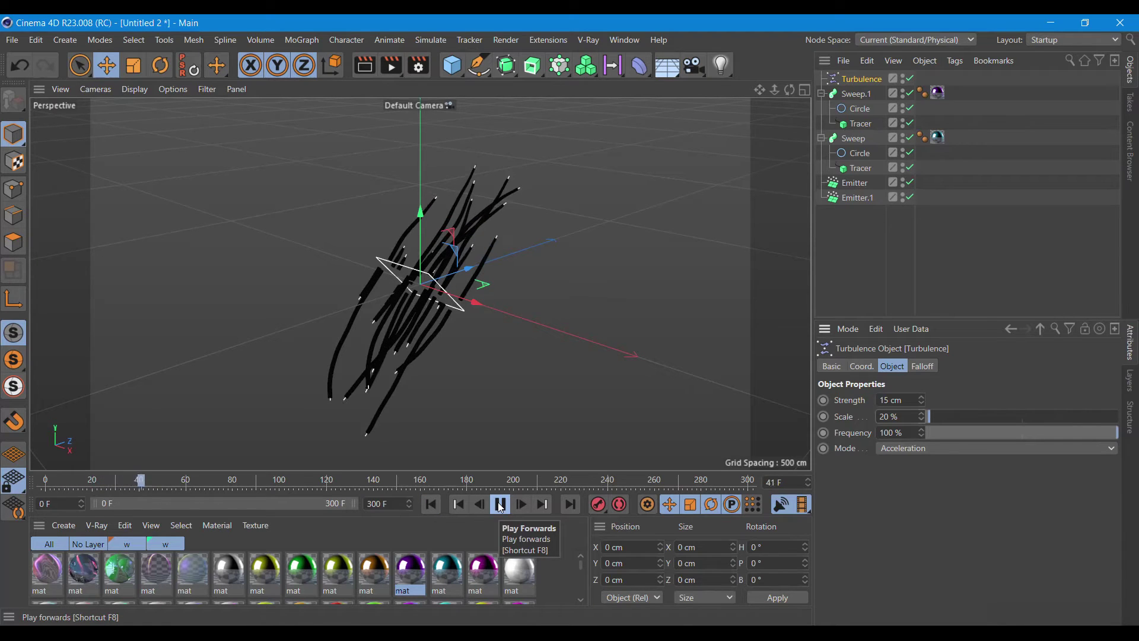
{"action": "left_click", "coordinate": [500, 506]}
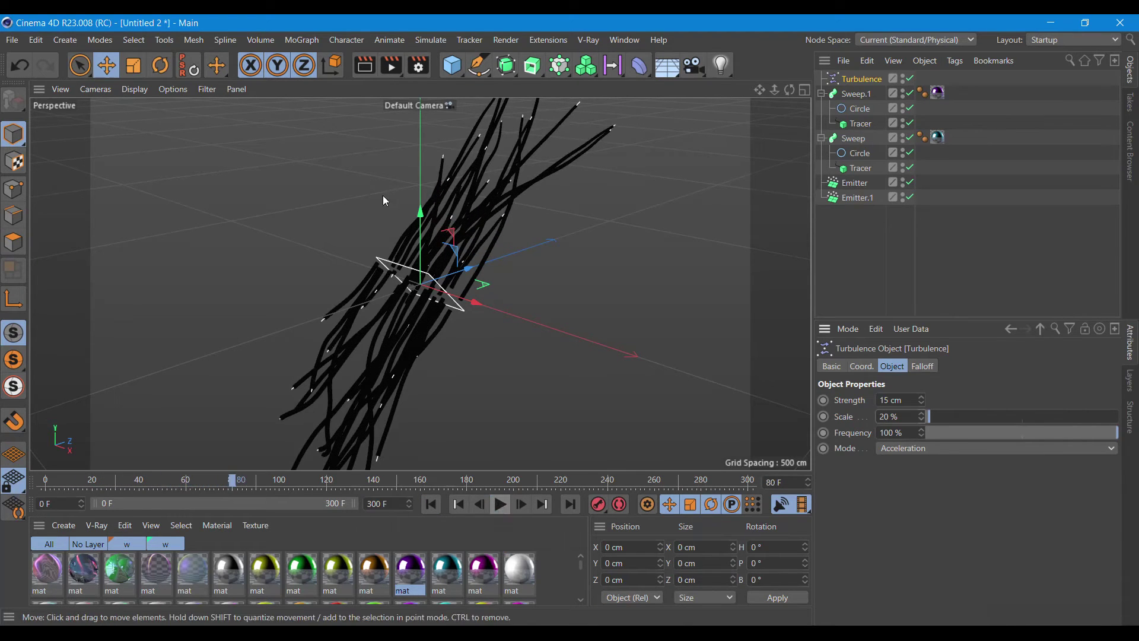
{"action": "left_click", "coordinate": [365, 70]}
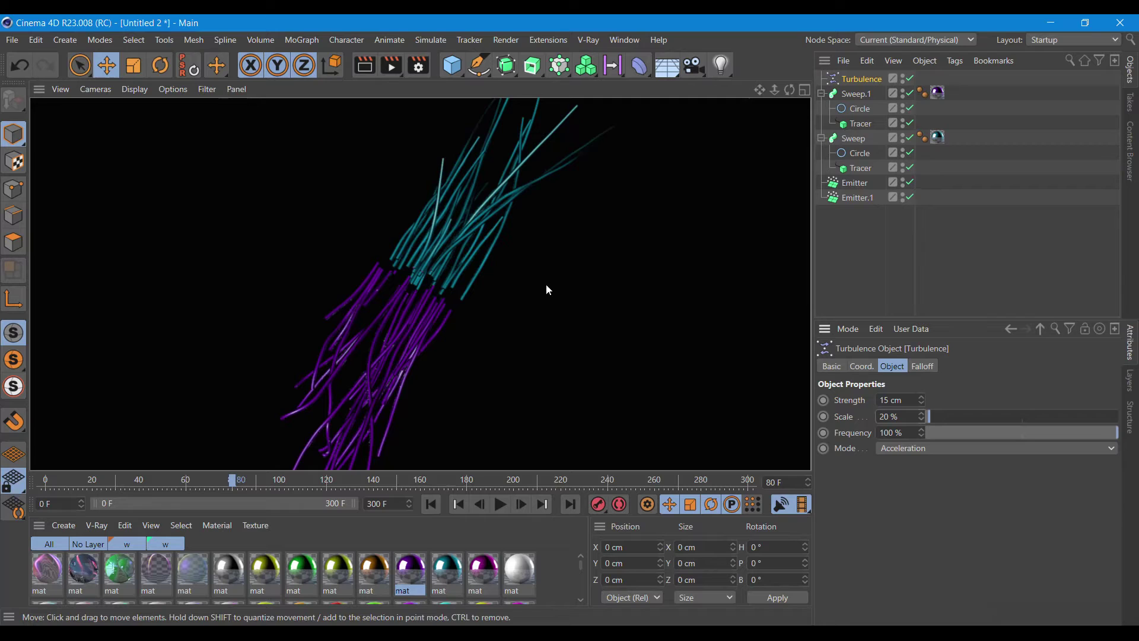
{"action": "left_click", "coordinate": [440, 40]}
{"action": "mouse_move", "coordinate": [443, 138]}
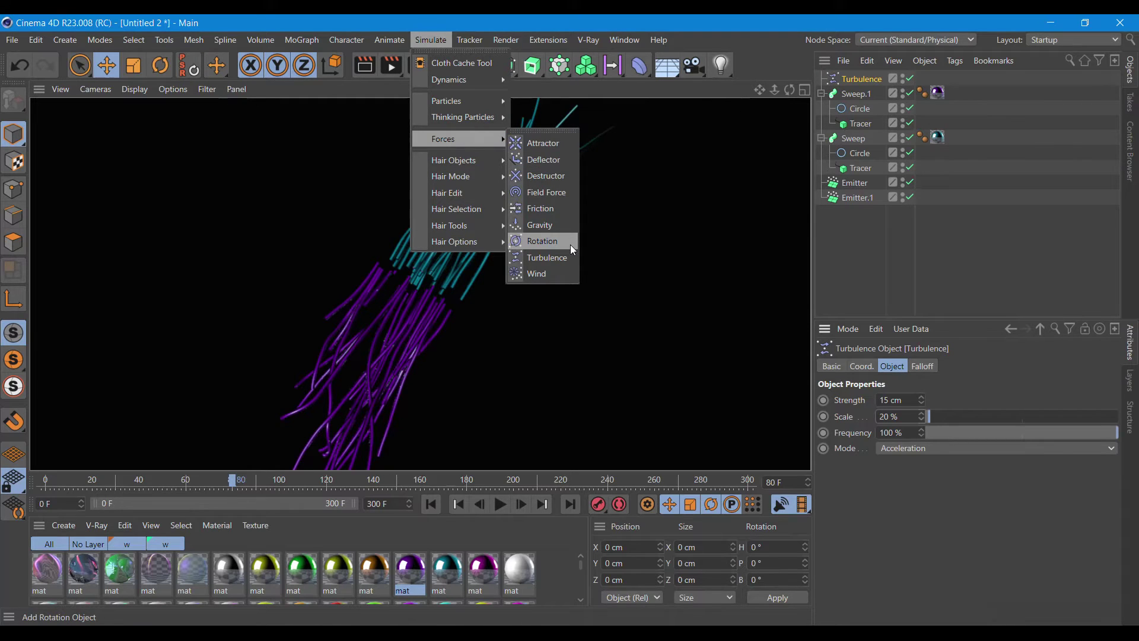
Add a Rotation force with angle speed 80, then preview renders of the spiral, including a frontal view.
{"action": "left_click", "coordinate": [571, 245]}
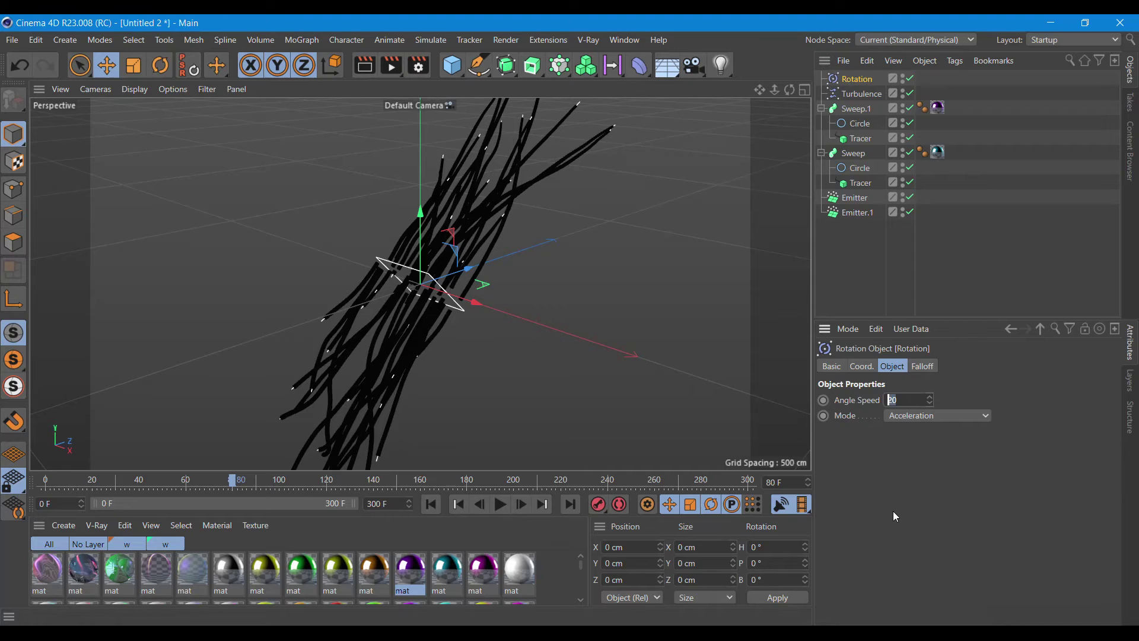
{"action": "type", "text": "80"}
{"action": "left_click", "coordinate": [496, 507]}
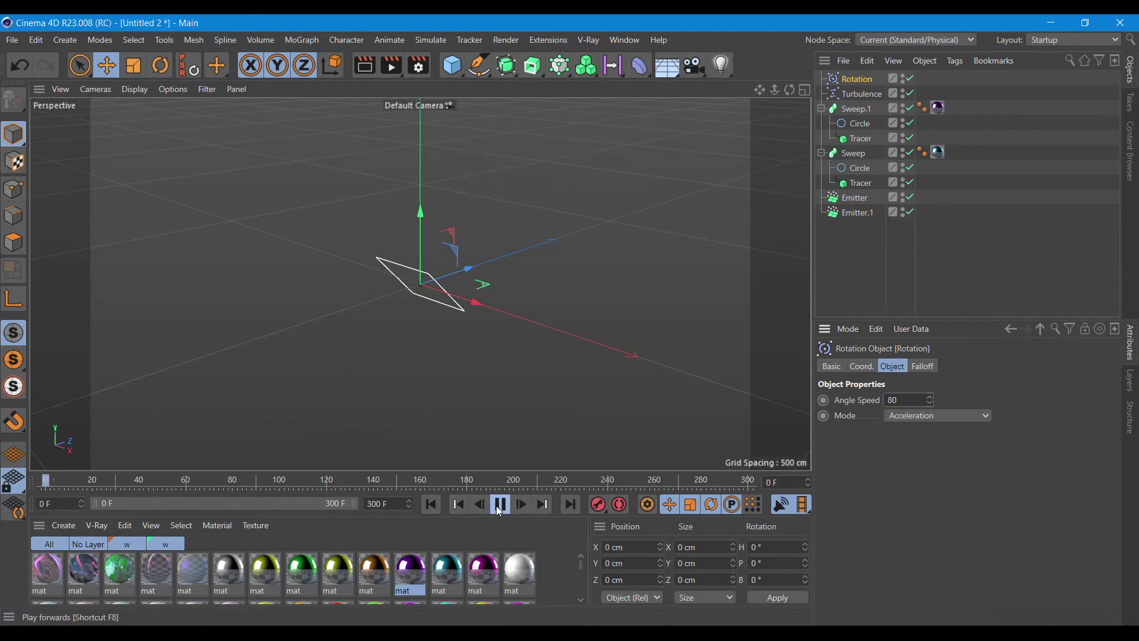
{"action": "left_click", "coordinate": [498, 504]}
{"action": "left_click", "coordinate": [364, 65]}
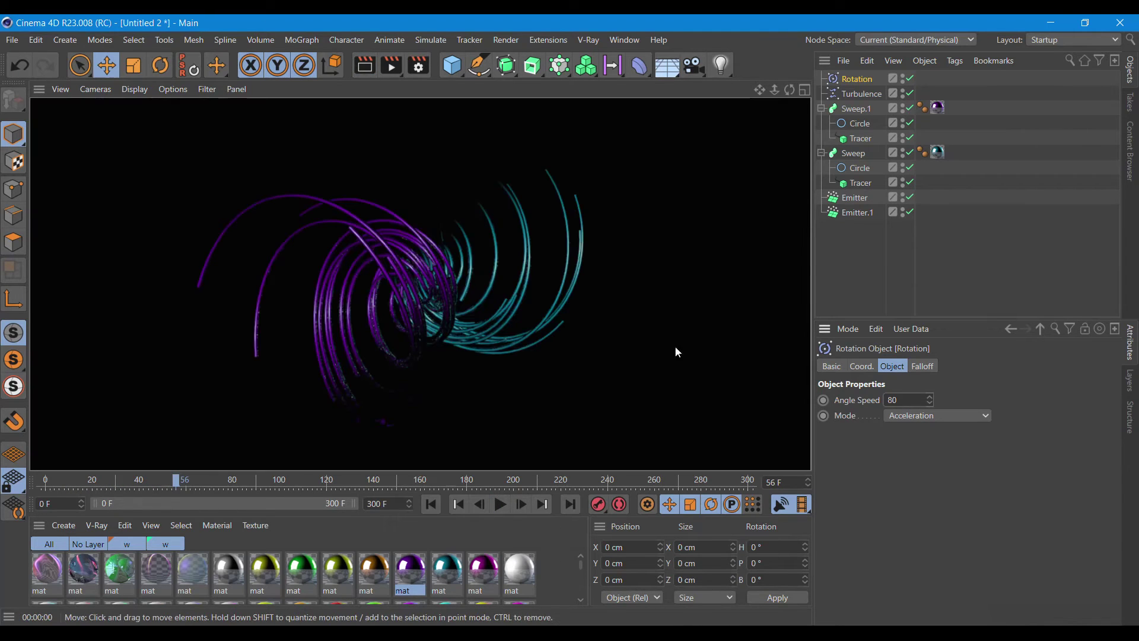
{"action": "left_click_drag", "start_coordinate": [789, 89], "coordinate": [765, 101]}
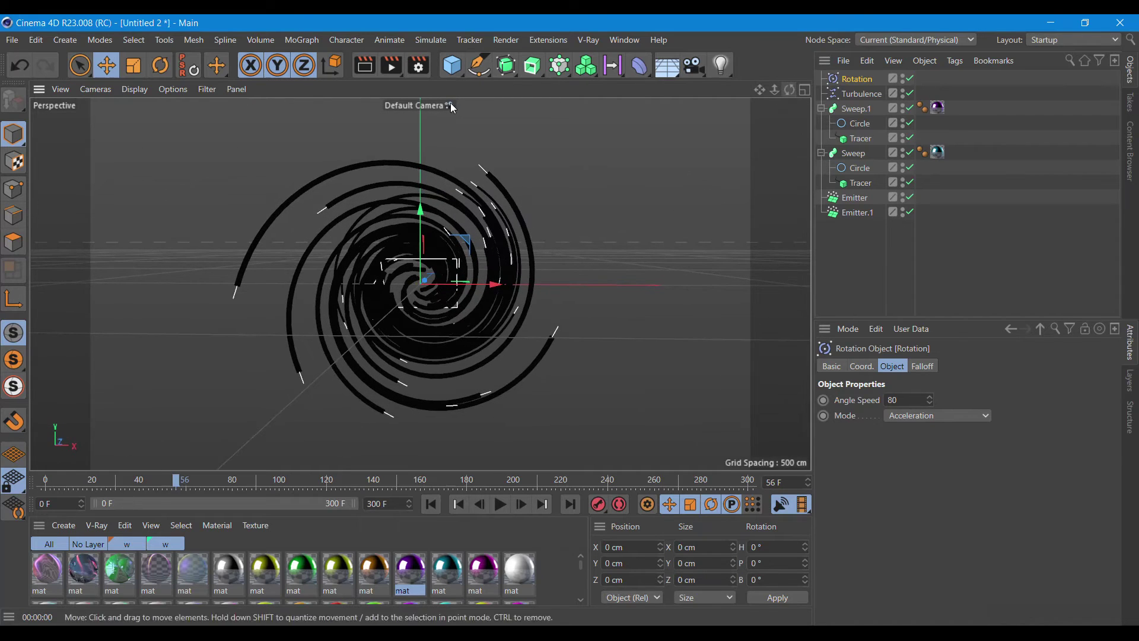
{"action": "left_click", "coordinate": [364, 65]}
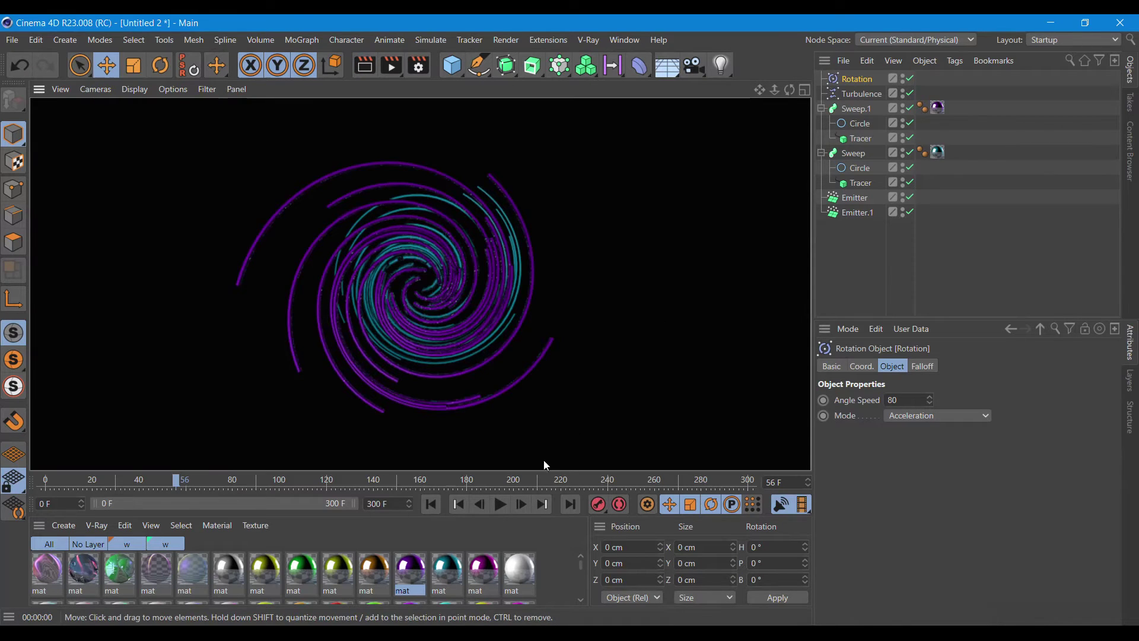
{"action": "left_click", "coordinate": [504, 506]}
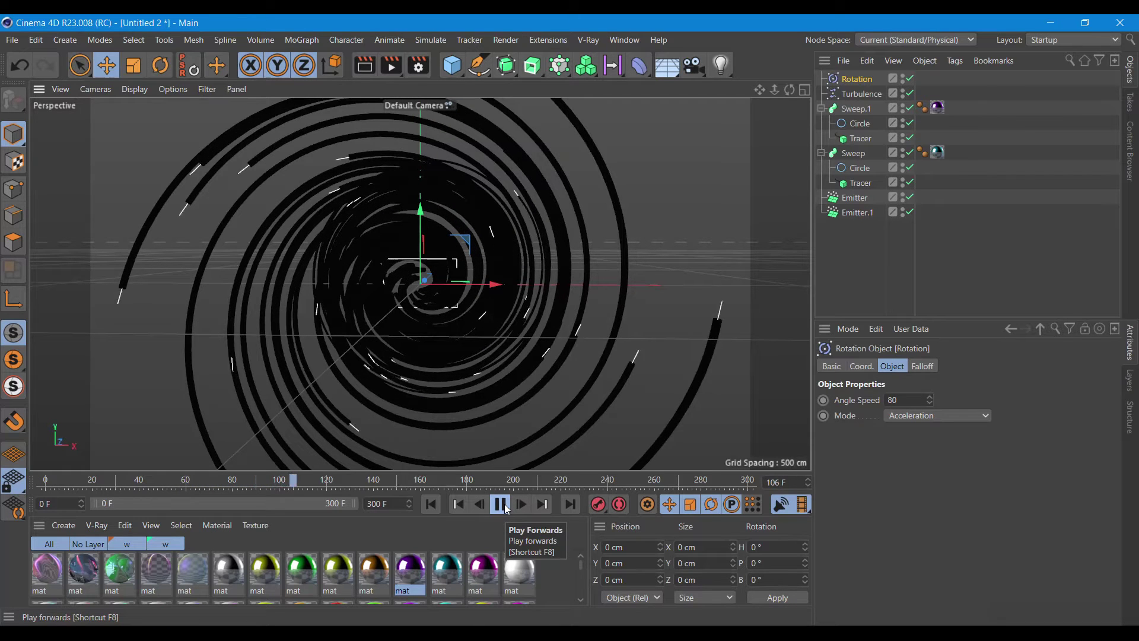
Stop at frame 109 and render the spiral tubes from an angled front view.
{"action": "left_click", "coordinate": [501, 505]}
{"action": "left_click_drag", "start_coordinate": [790, 89], "coordinate": [653, 101]}
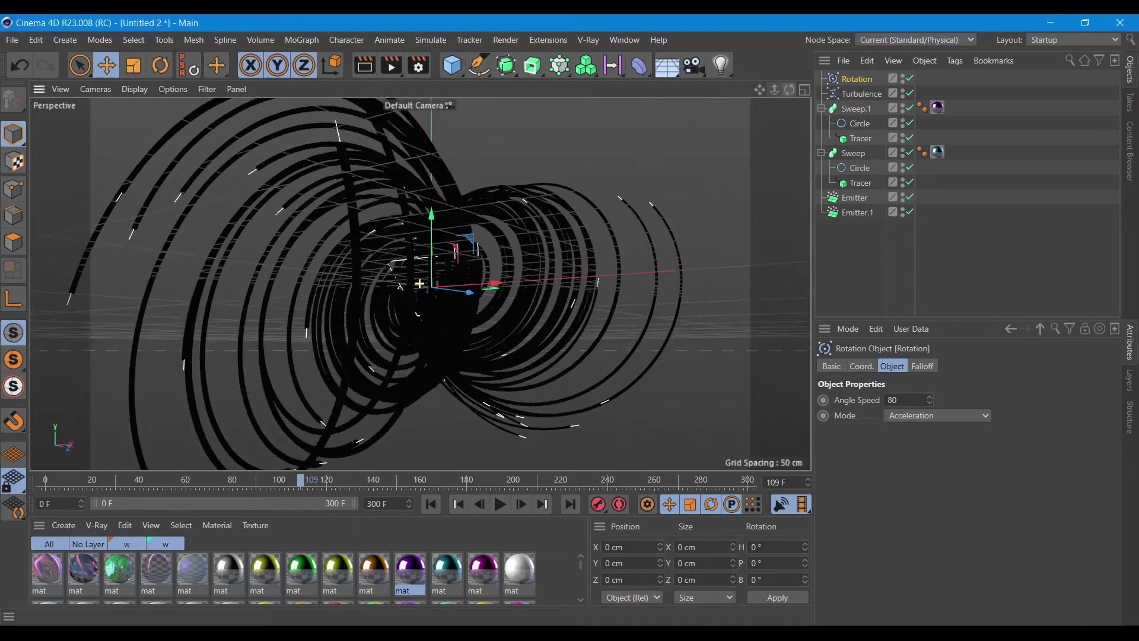
{"action": "left_click_drag", "start_coordinate": [653, 101], "coordinate": [551, 89]}
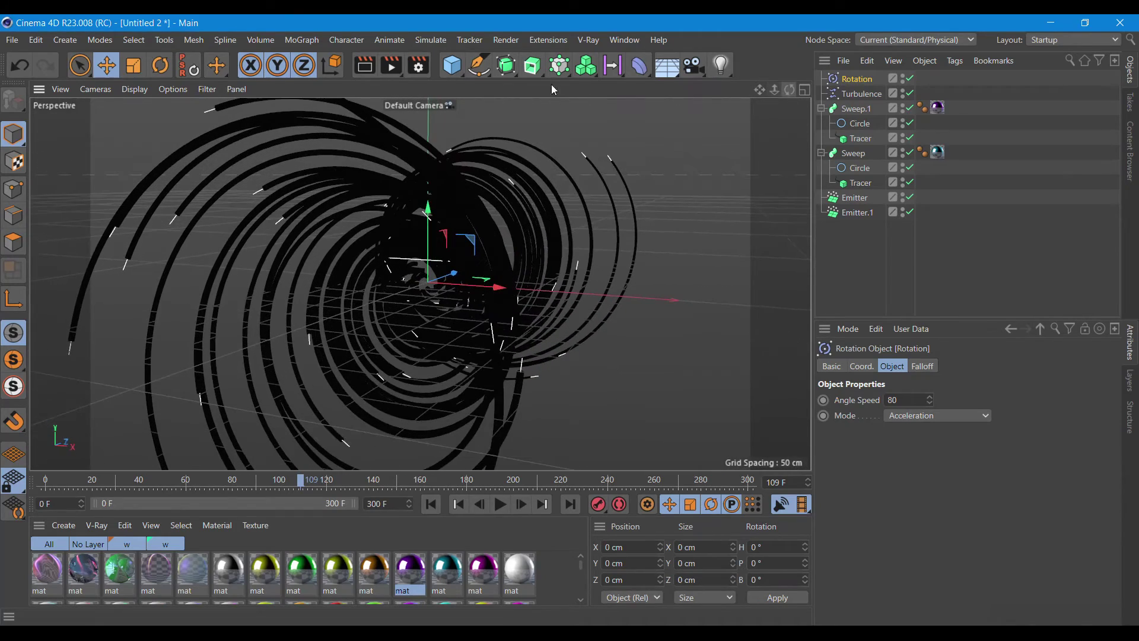
{"action": "left_click", "coordinate": [374, 76]}
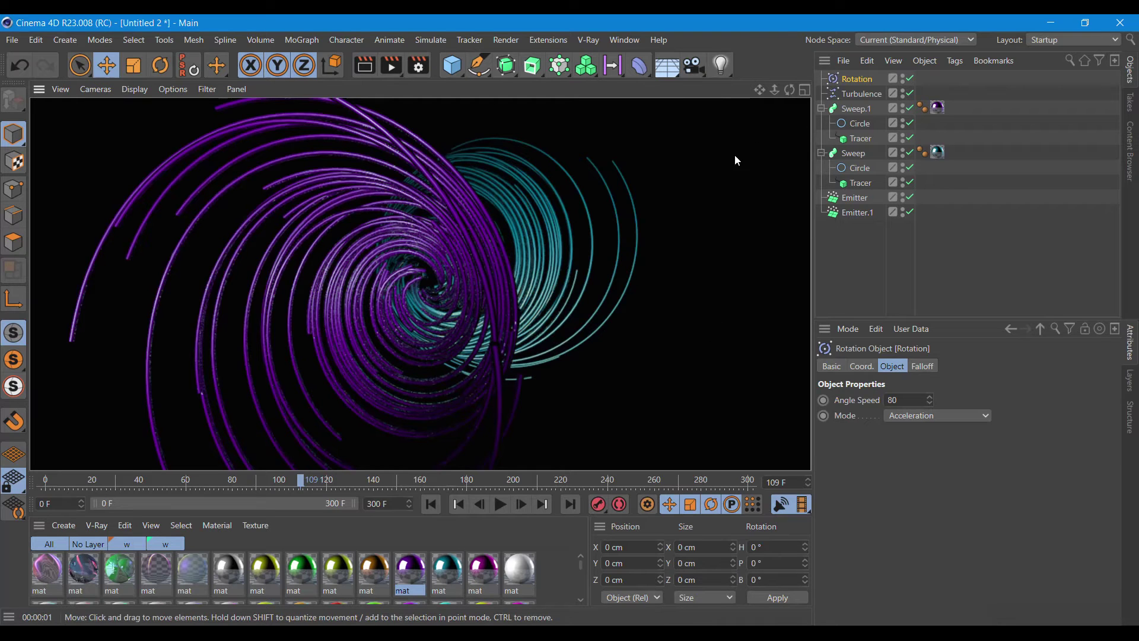
Render the spirals from a new angle, then play on to frame 157 and render again.
{"action": "left_click_drag", "start_coordinate": [789, 89], "coordinate": [741, 95]}
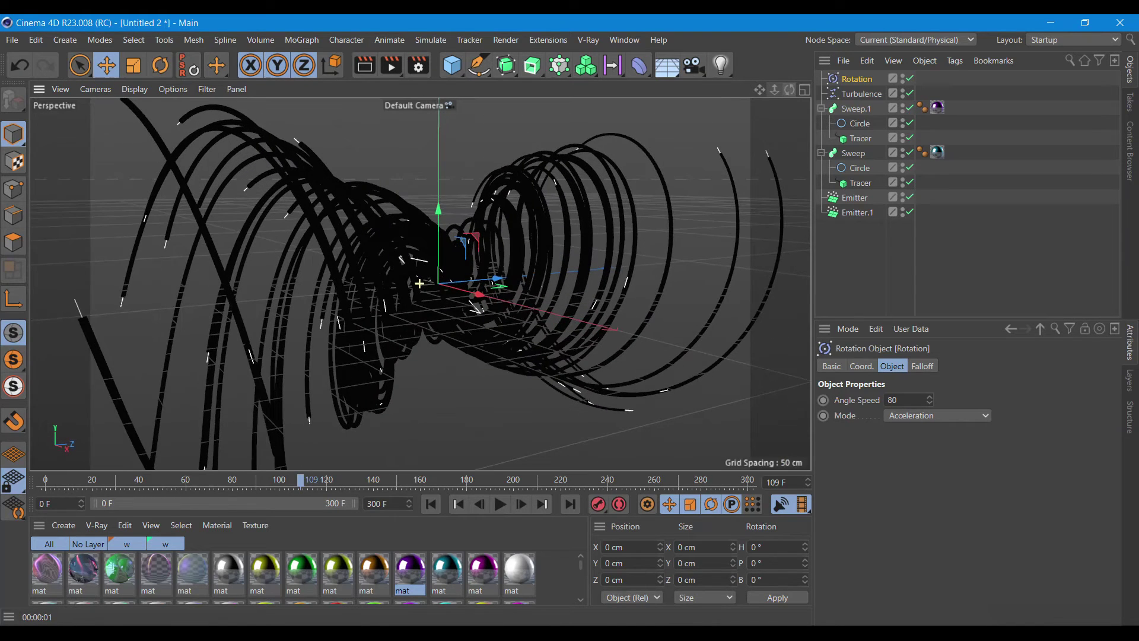
{"action": "left_click", "coordinate": [364, 65]}
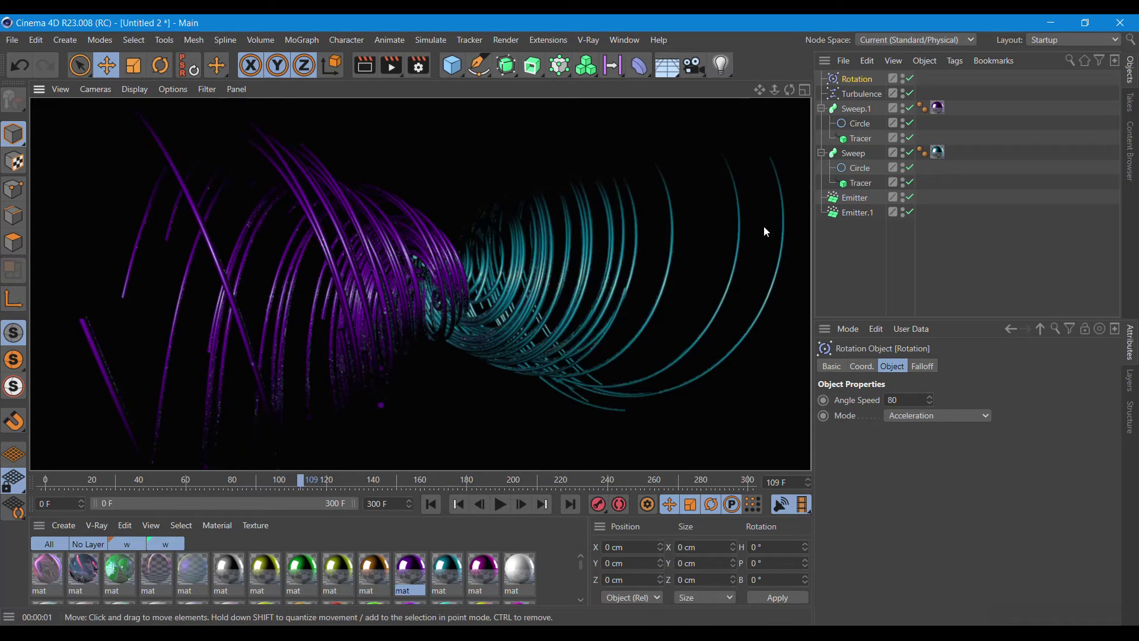
{"action": "mouse_move", "coordinate": [790, 89]}
{"action": "left_mouse_down"}
{"action": "mouse_move", "coordinate": [700, 103]}
{"action": "mouse_move", "coordinate": [678, 416]}
{"action": "left_mouse_up"}
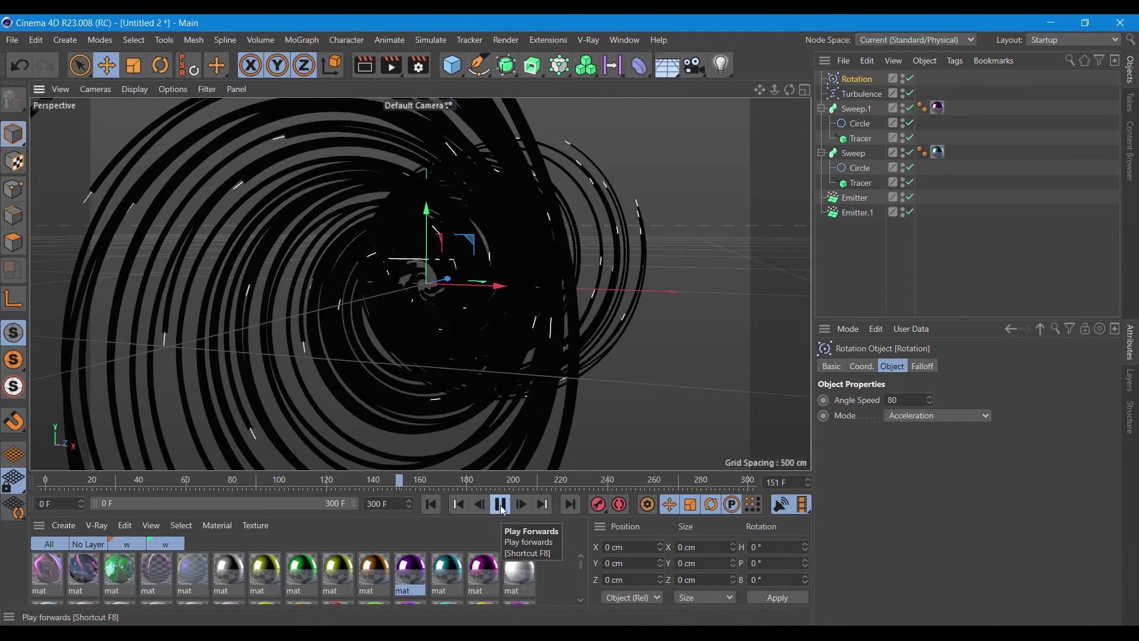
{"action": "left_click", "coordinate": [501, 505]}
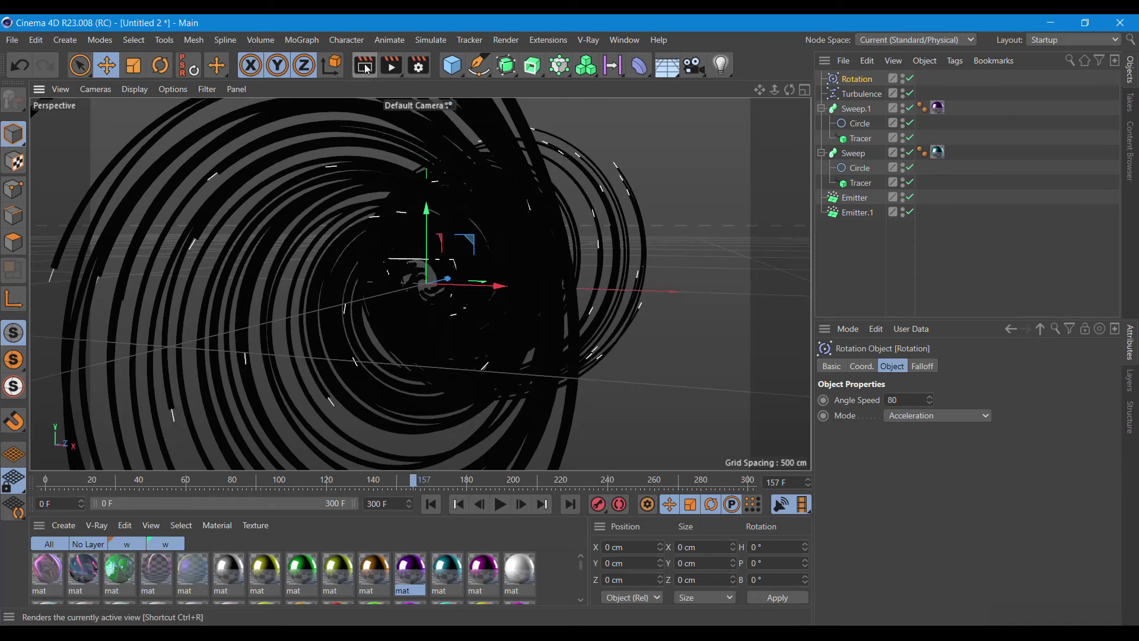
{"action": "left_click", "coordinate": [364, 66]}
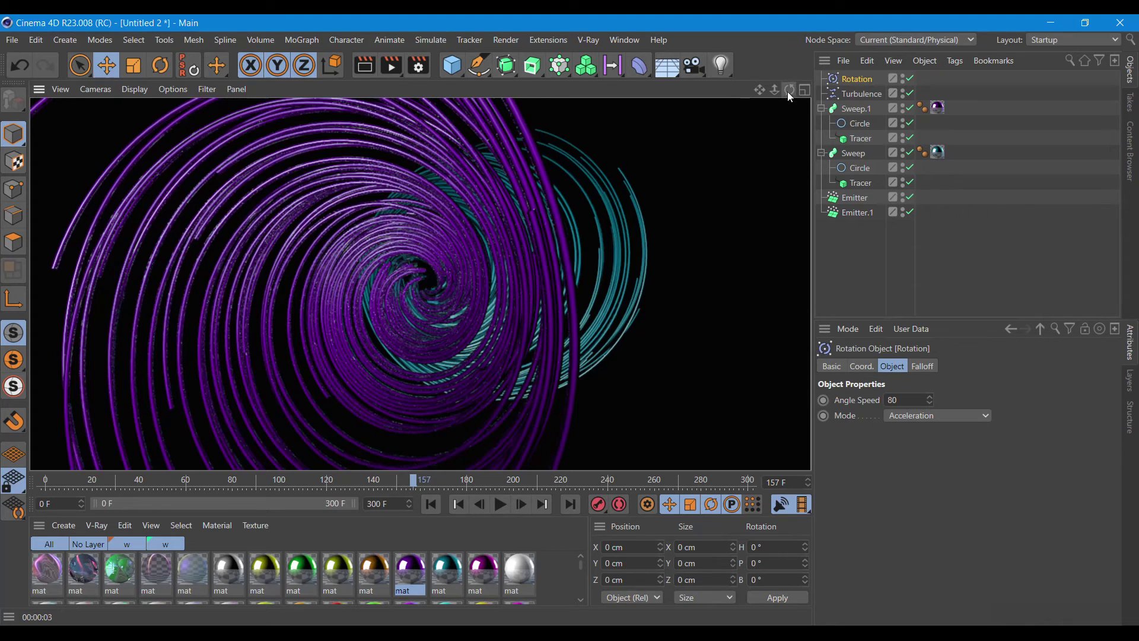
Render a low side view through the spirals at frame 157 and collapse Sweep.1.
{"action": "left_click_drag", "start_coordinate": [789, 90], "coordinate": [765, 89]}
{"action": "left_click_drag", "start_coordinate": [420, 283], "coordinate": [380, 250], "text": "alt"}
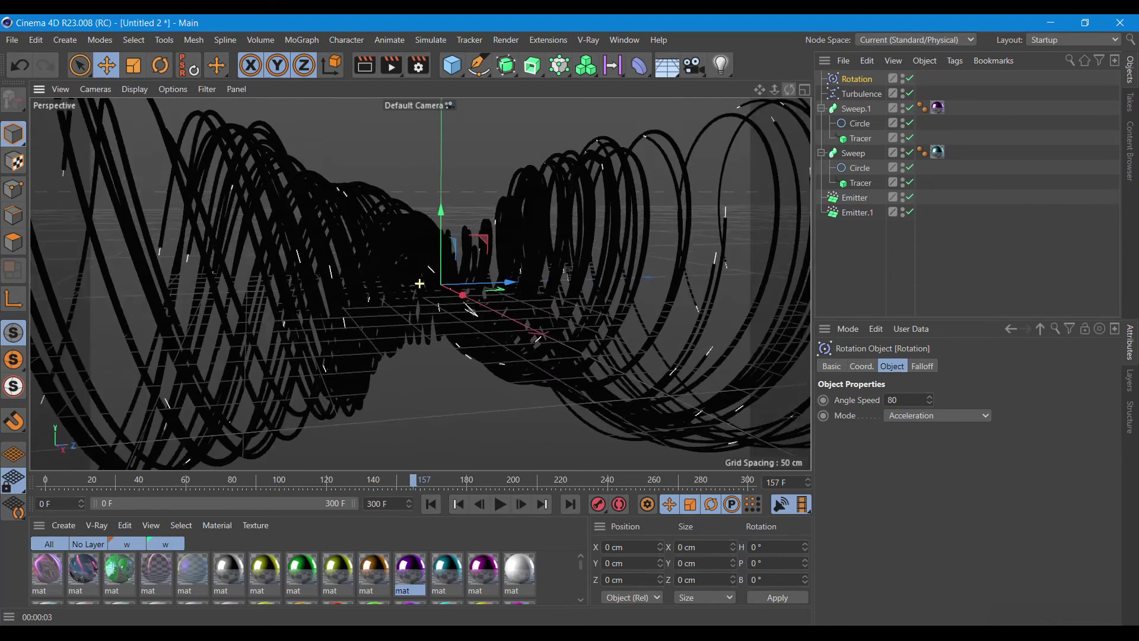
{"action": "left_click", "coordinate": [364, 67]}
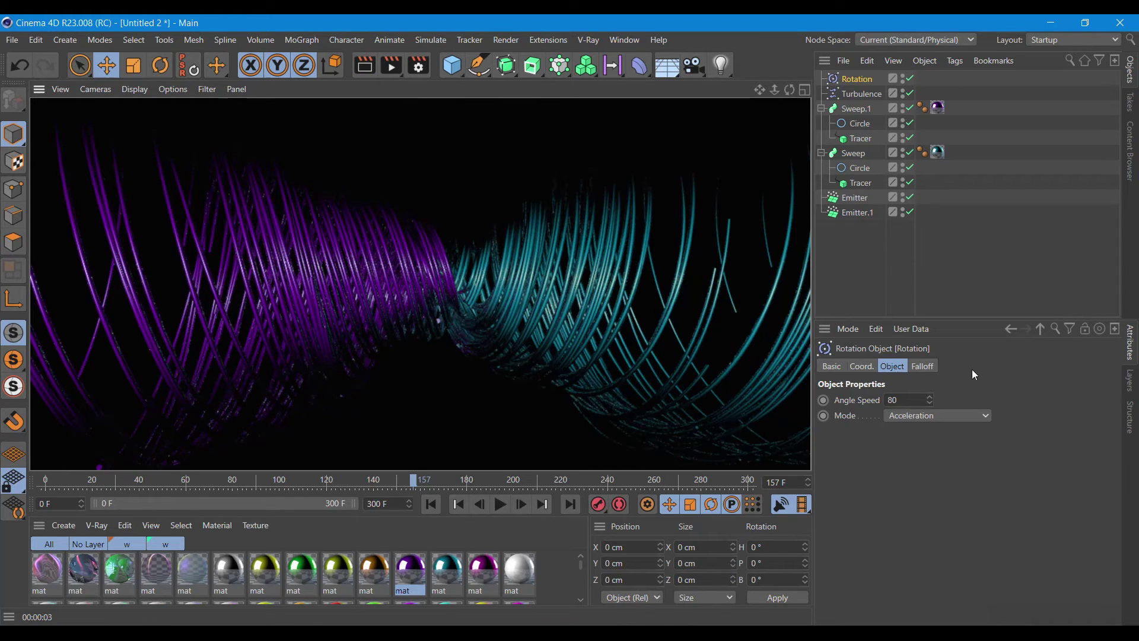
{"action": "left_click", "coordinate": [821, 110]}
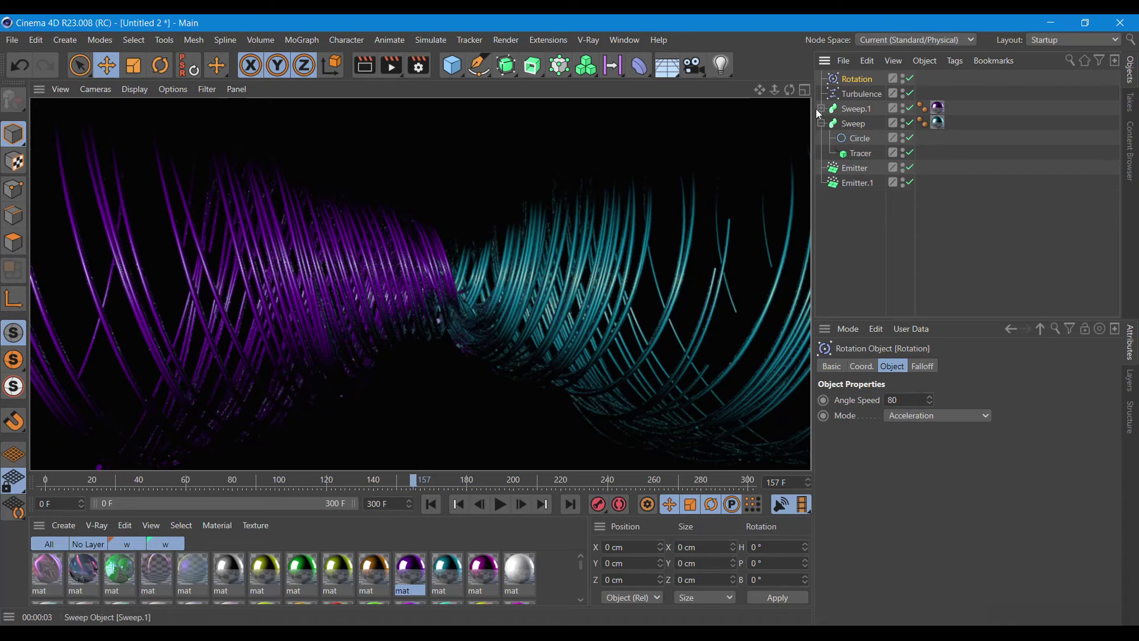
Group Sweep.1 under a new Null and rewind to the start of the animation.
{"action": "left_click", "coordinate": [453, 72]}
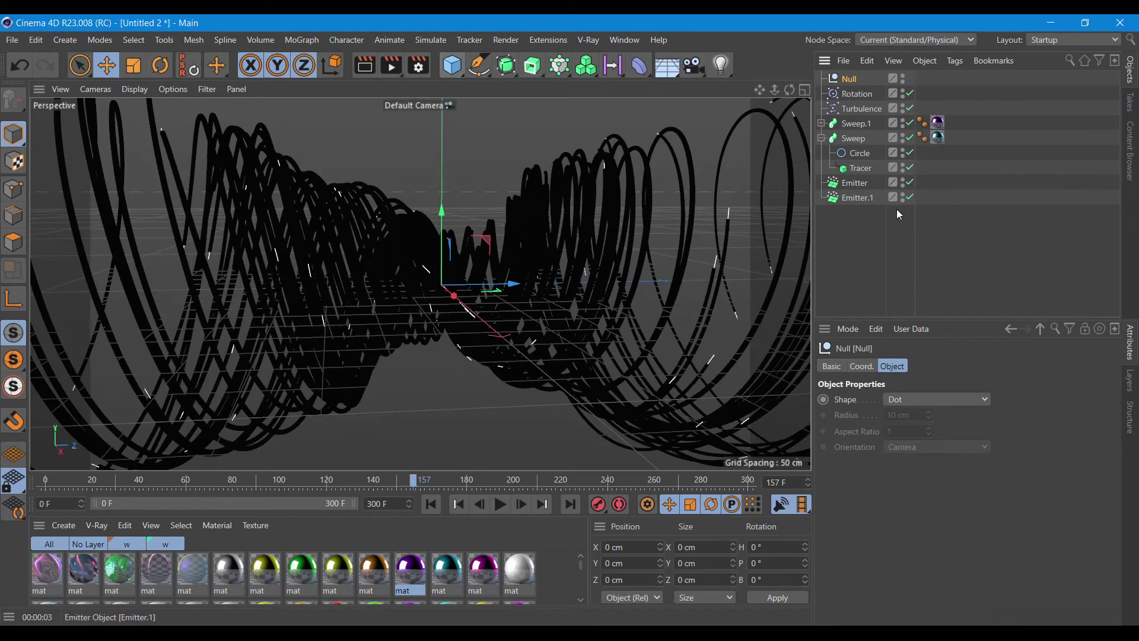
{"action": "left_click_drag", "start_coordinate": [850, 88], "coordinate": [850, 89]}
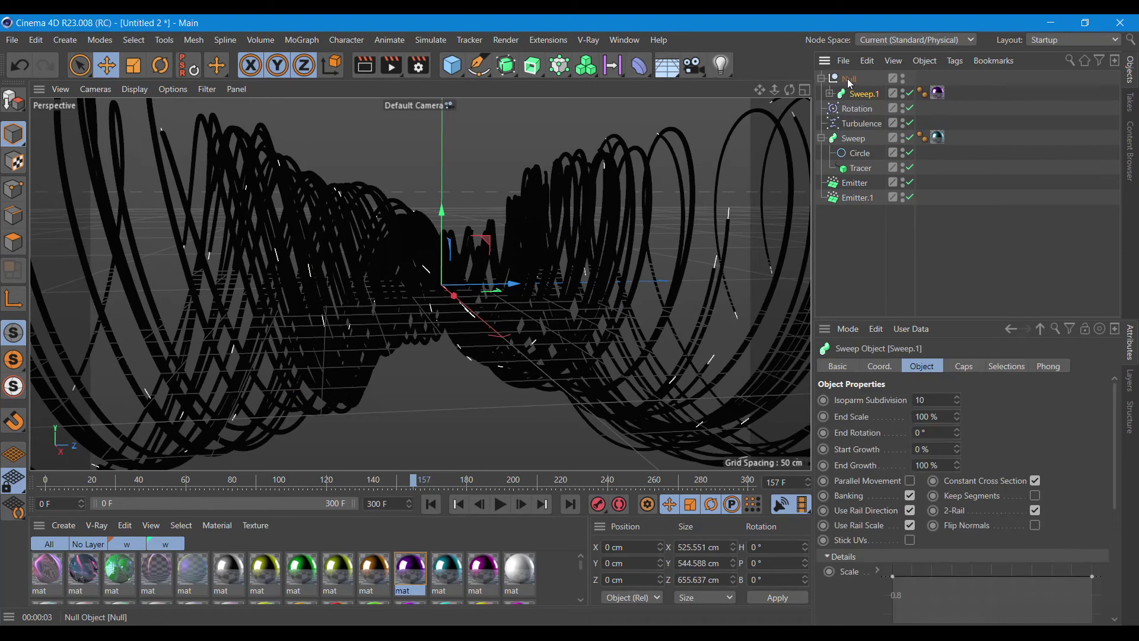
{"action": "left_click", "coordinate": [432, 505]}
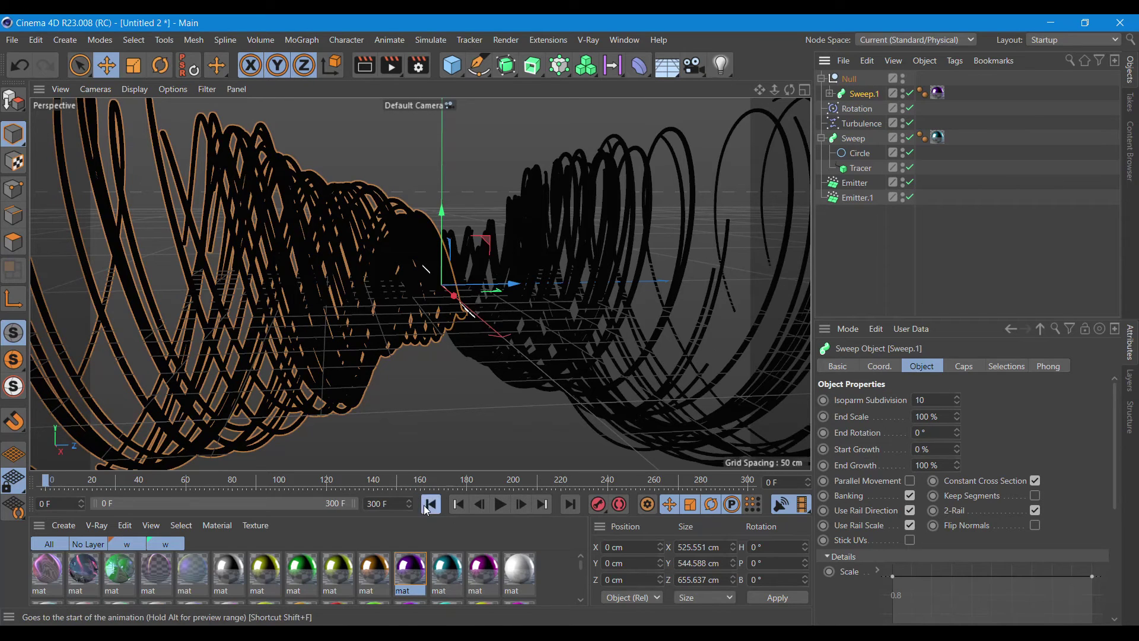
Add a Bulge deformer under the Null with 43% strength and start playback.
{"action": "left_click", "coordinate": [642, 75]}
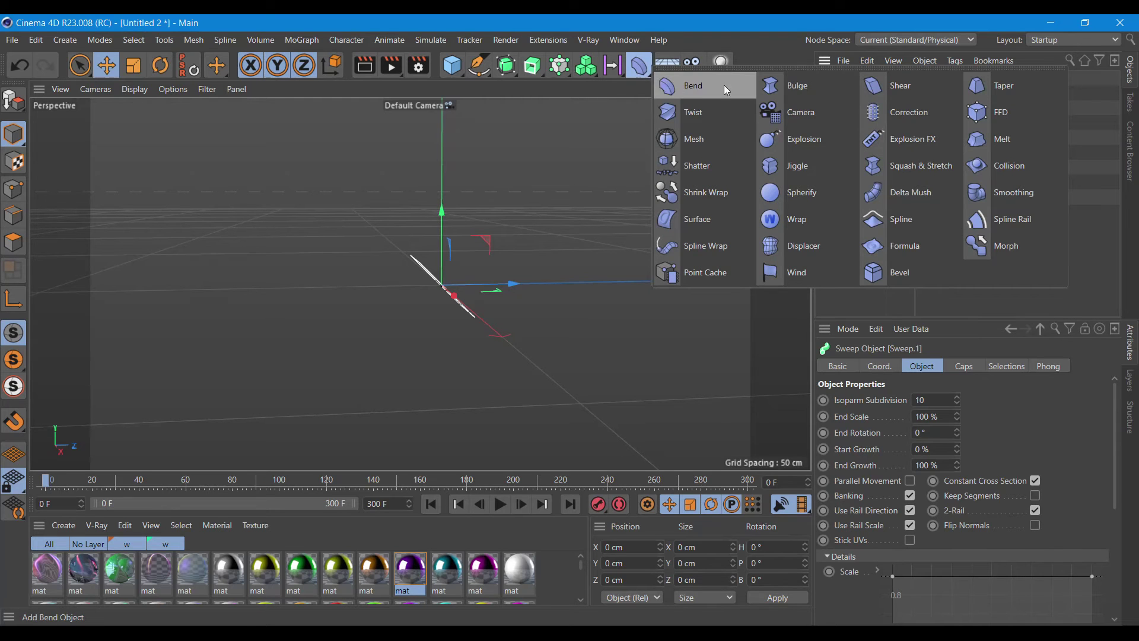
{"action": "left_click", "coordinate": [773, 90]}
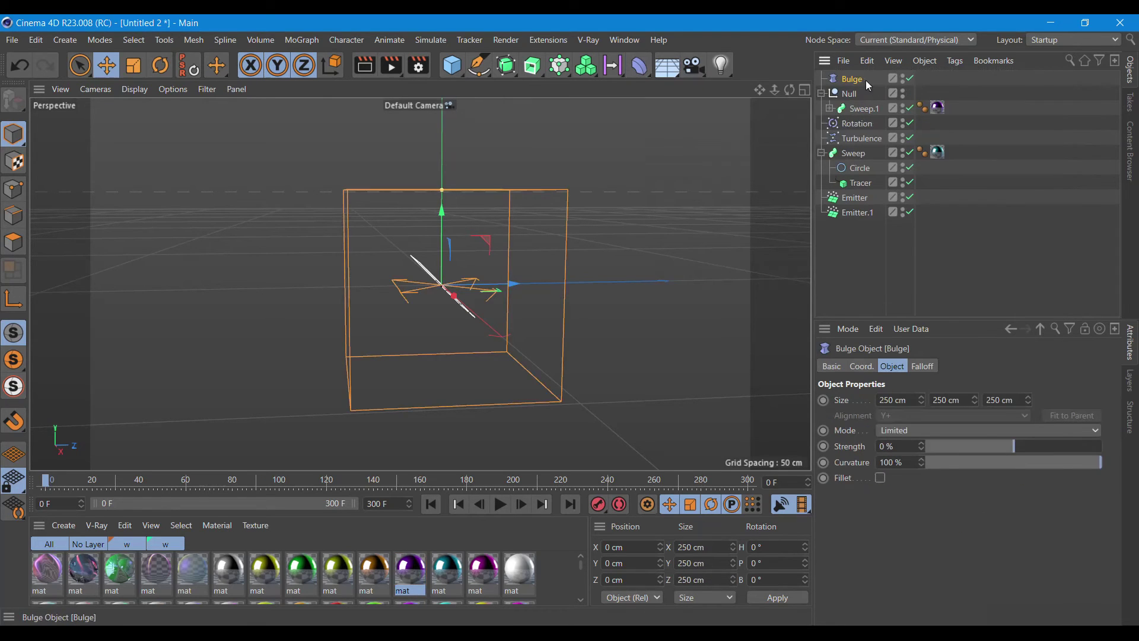
{"action": "left_click_drag", "start_coordinate": [853, 101], "coordinate": [853, 102]}
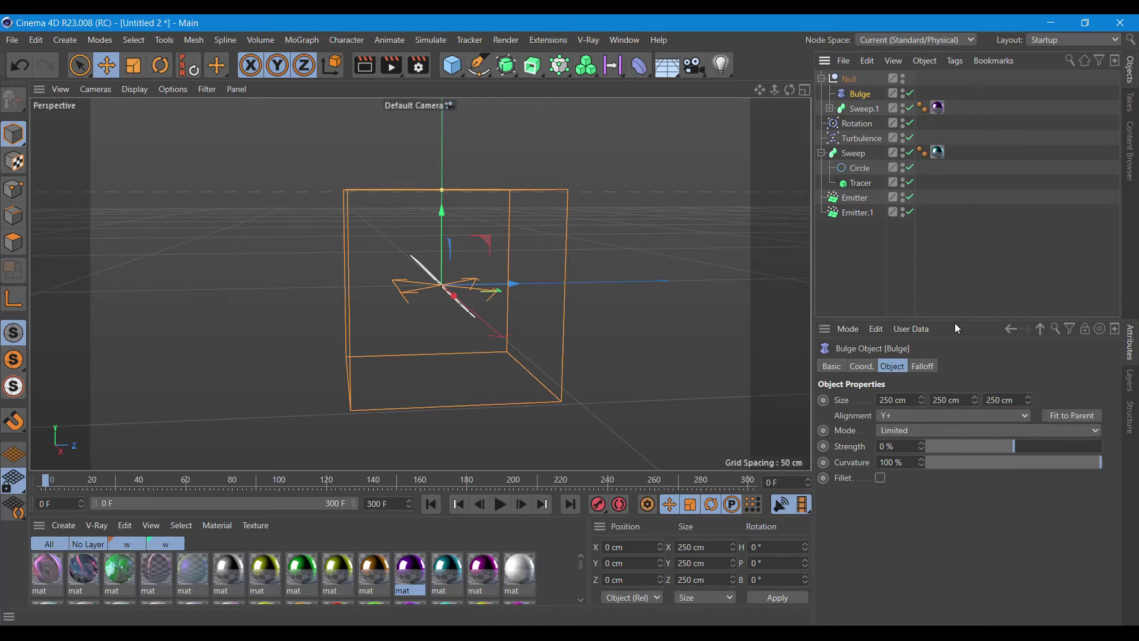
{"action": "left_click_drag", "start_coordinate": [1015, 446], "coordinate": [1051, 446]}
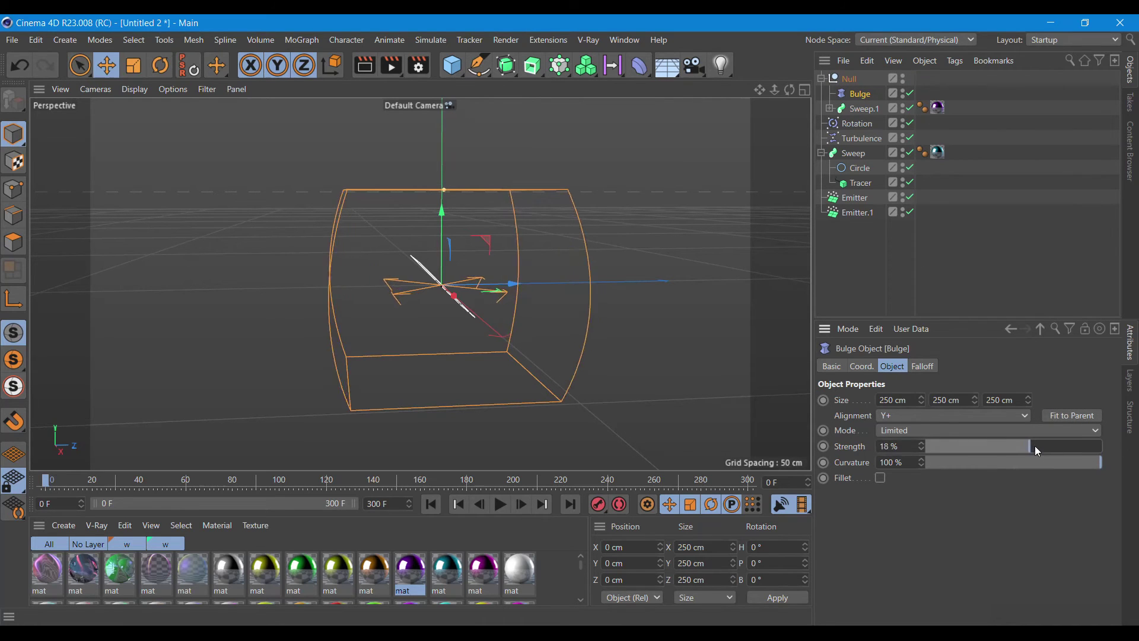
{"action": "left_click", "coordinate": [497, 505]}
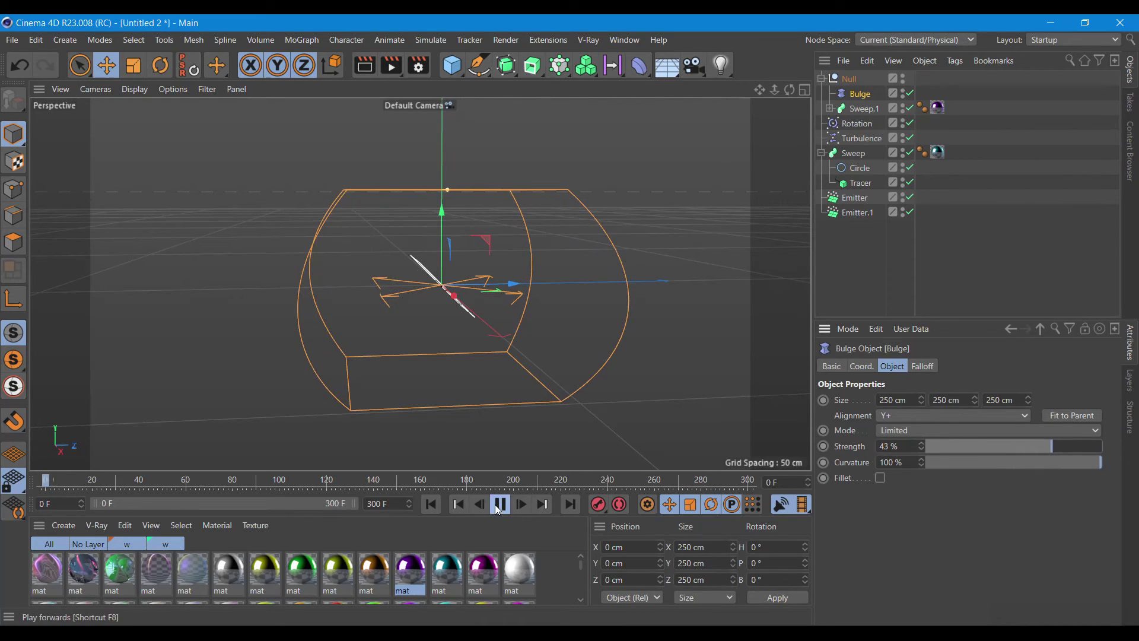
Preview-render the swirl from the front at frame 68, then clear the render.
{"action": "left_click", "coordinate": [497, 505]}
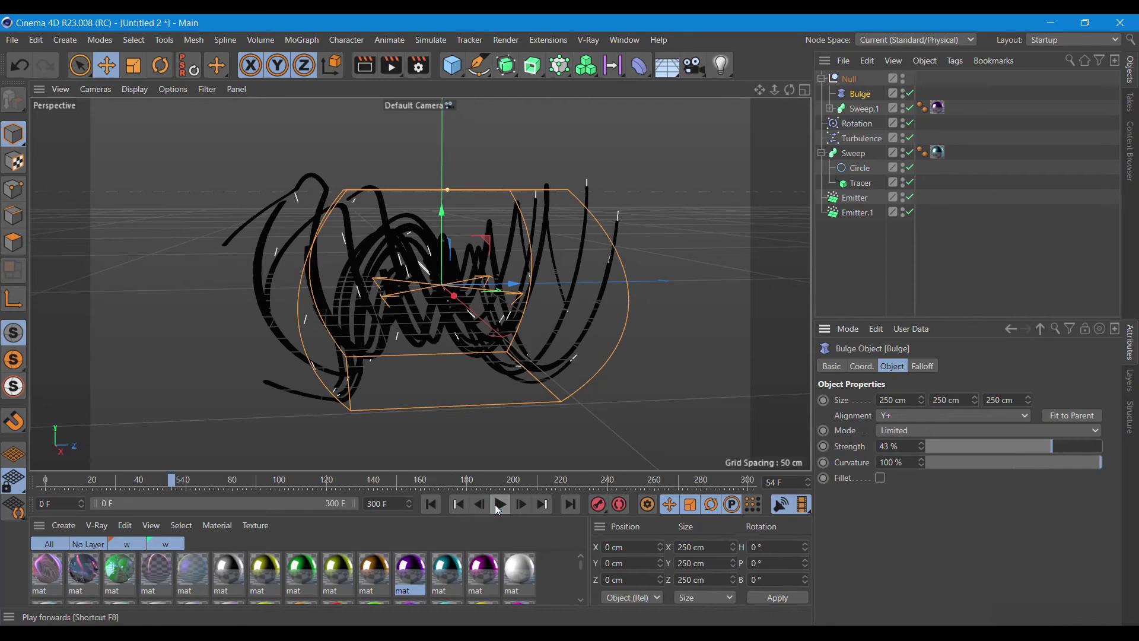
{"action": "left_click_drag", "start_coordinate": [789, 90], "coordinate": [759, 95]}
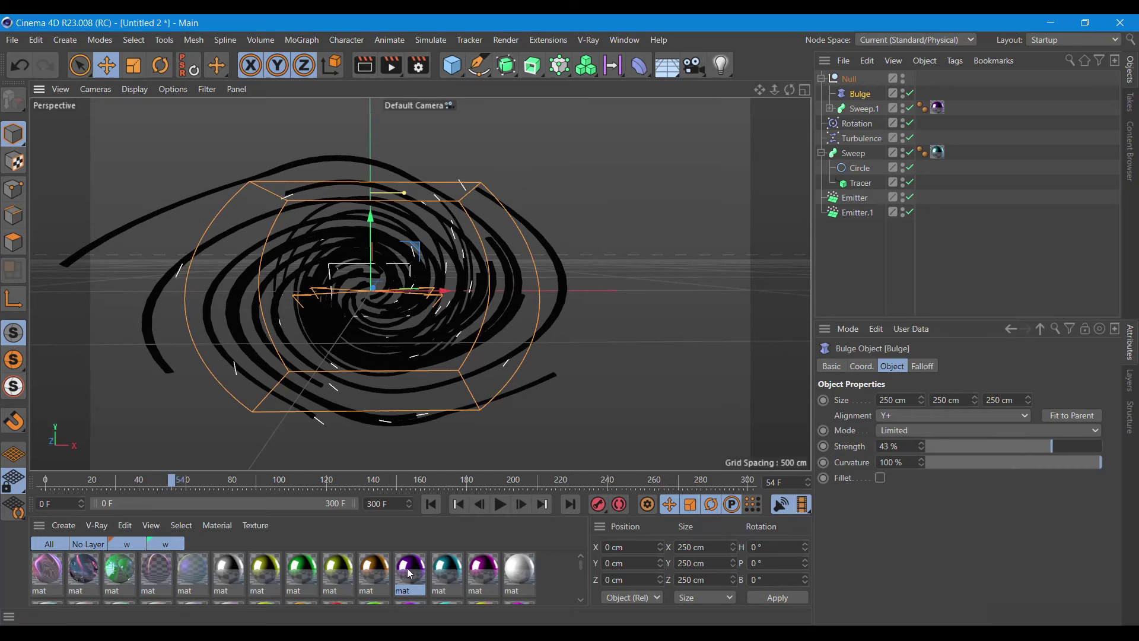
{"action": "left_click", "coordinate": [501, 505]}
{"action": "left_click", "coordinate": [501, 506]}
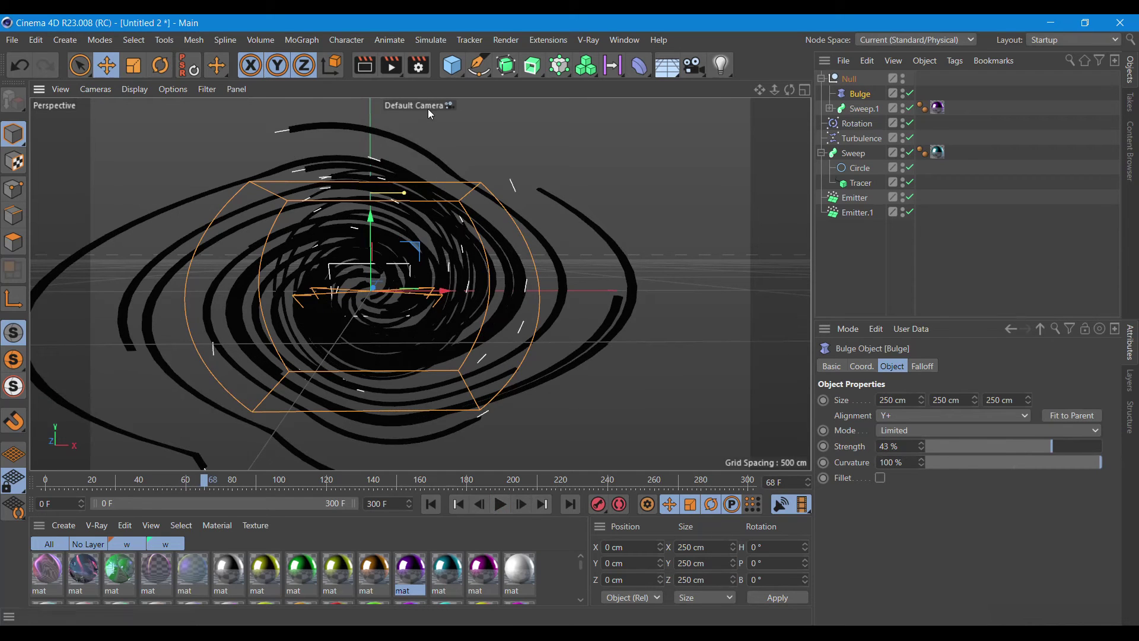
{"action": "left_click", "coordinate": [373, 67]}
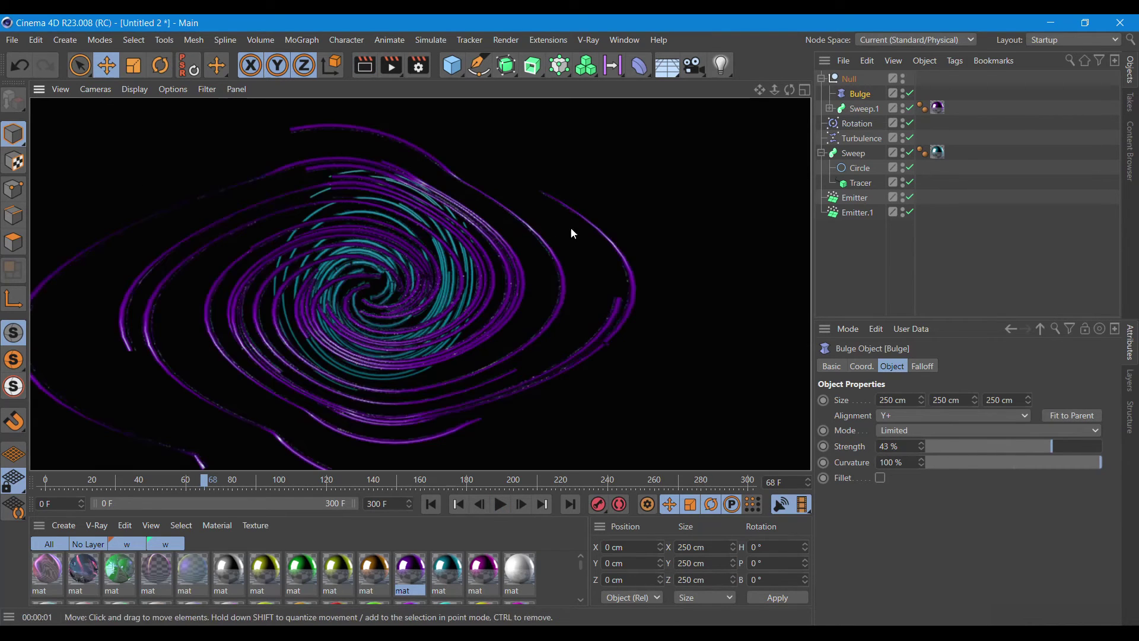
{"action": "left_click_drag", "start_coordinate": [760, 89], "coordinate": [678, 226]}
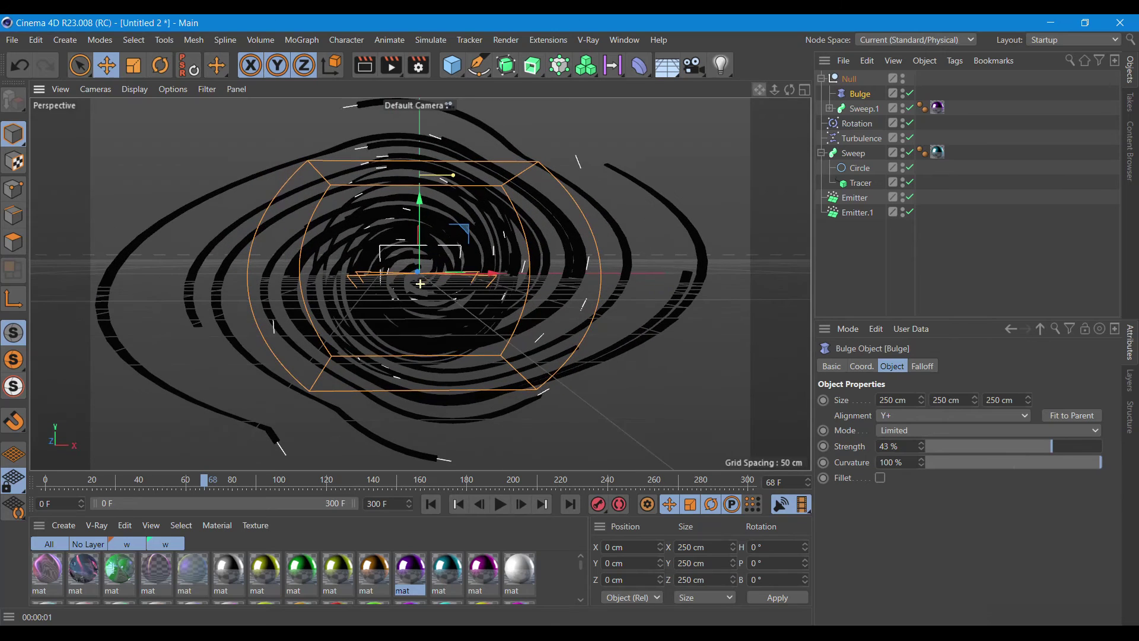
Set Sweep.1's Circle profile radius to 2 cm and render to check the thinner tubes.
{"action": "left_click", "coordinate": [829, 108]}
{"action": "left_click", "coordinate": [866, 124]}
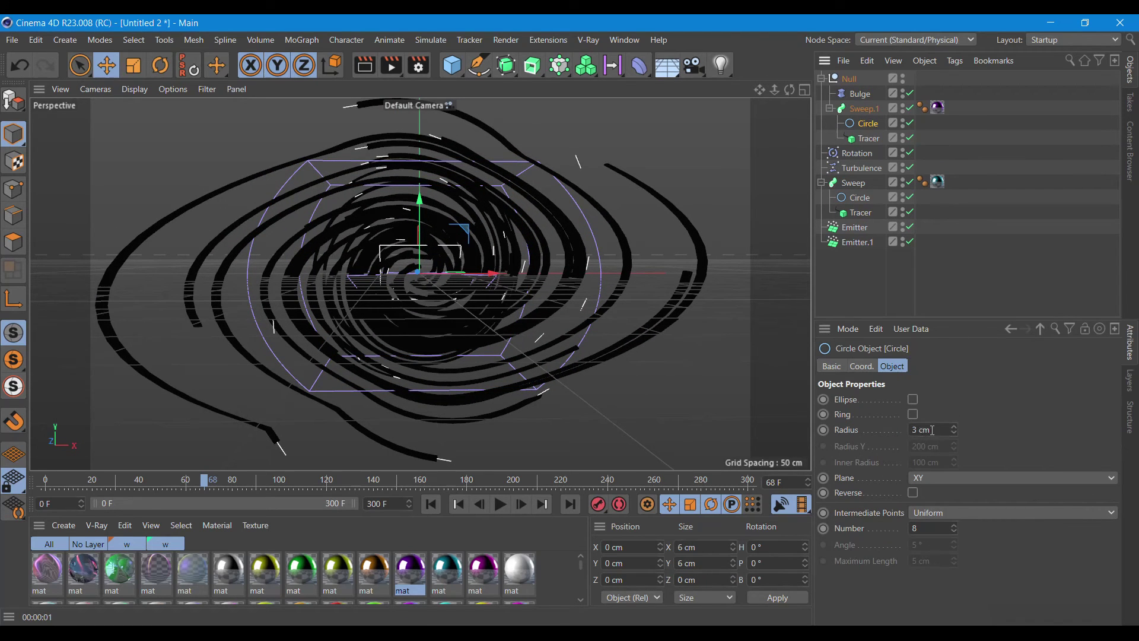
{"action": "type", "text": "2"}
{"action": "key", "text": "Return"}
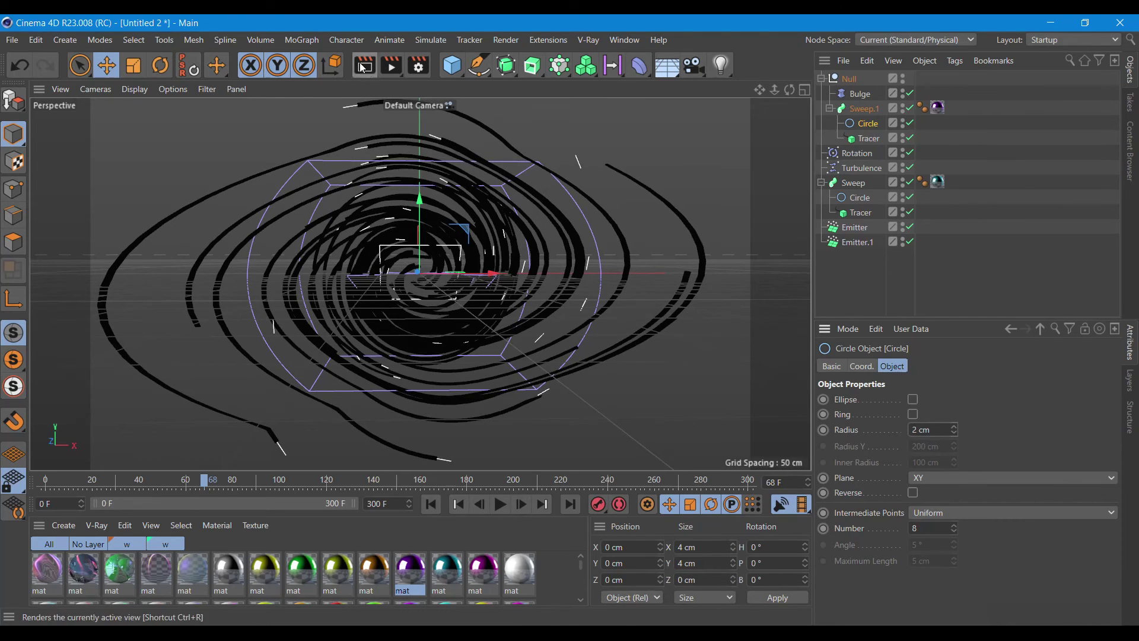
{"action": "left_click", "coordinate": [365, 66]}
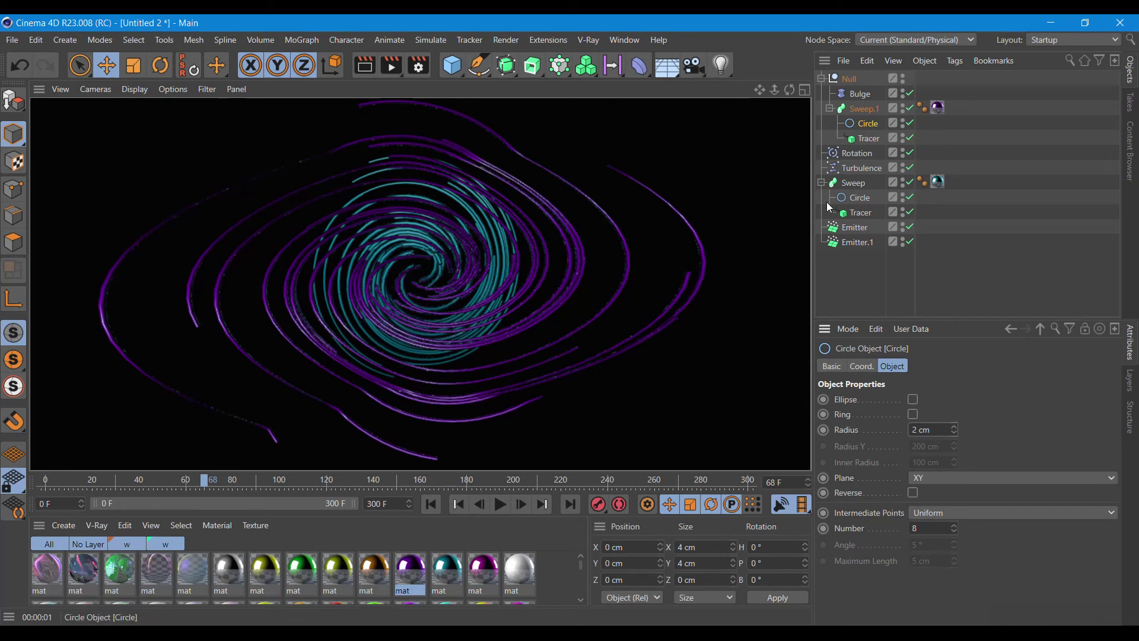
{"action": "left_click", "coordinate": [821, 183]}
{"action": "left_click", "coordinate": [463, 64]}
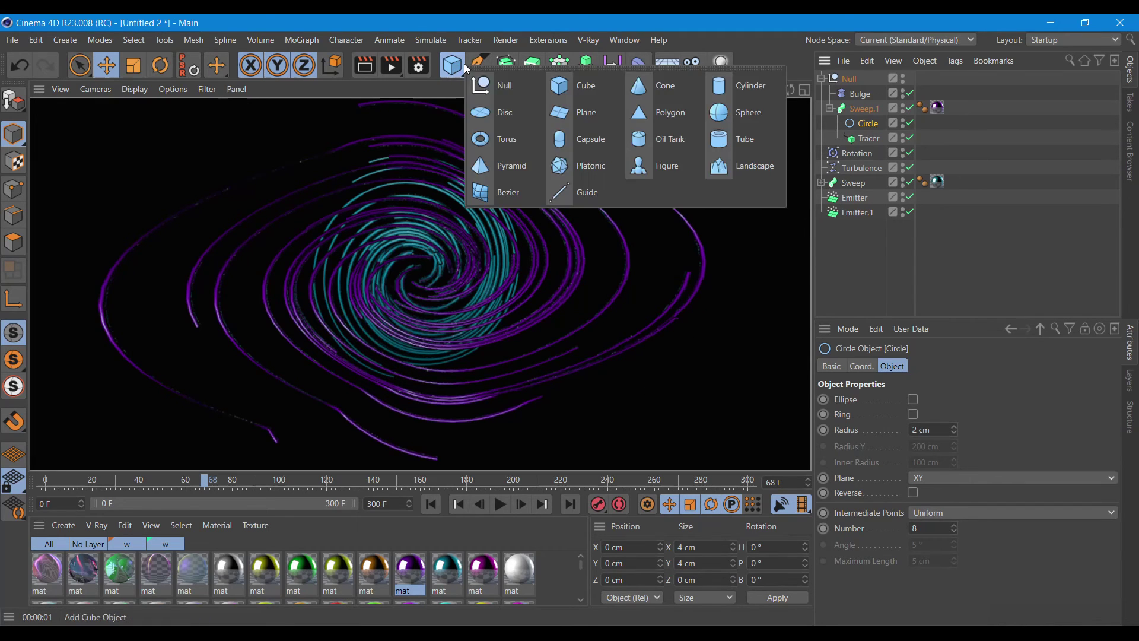
Group the Sweep under a new Null.1.
{"action": "left_click", "coordinate": [495, 81]}
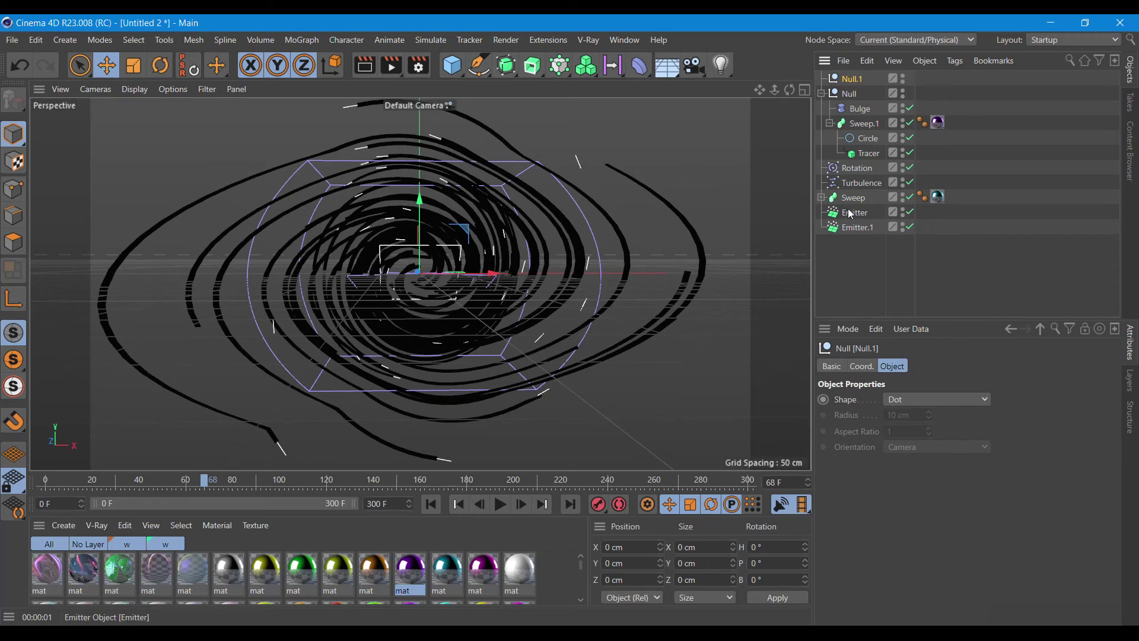
{"action": "left_click_drag", "start_coordinate": [855, 85], "coordinate": [853, 89]}
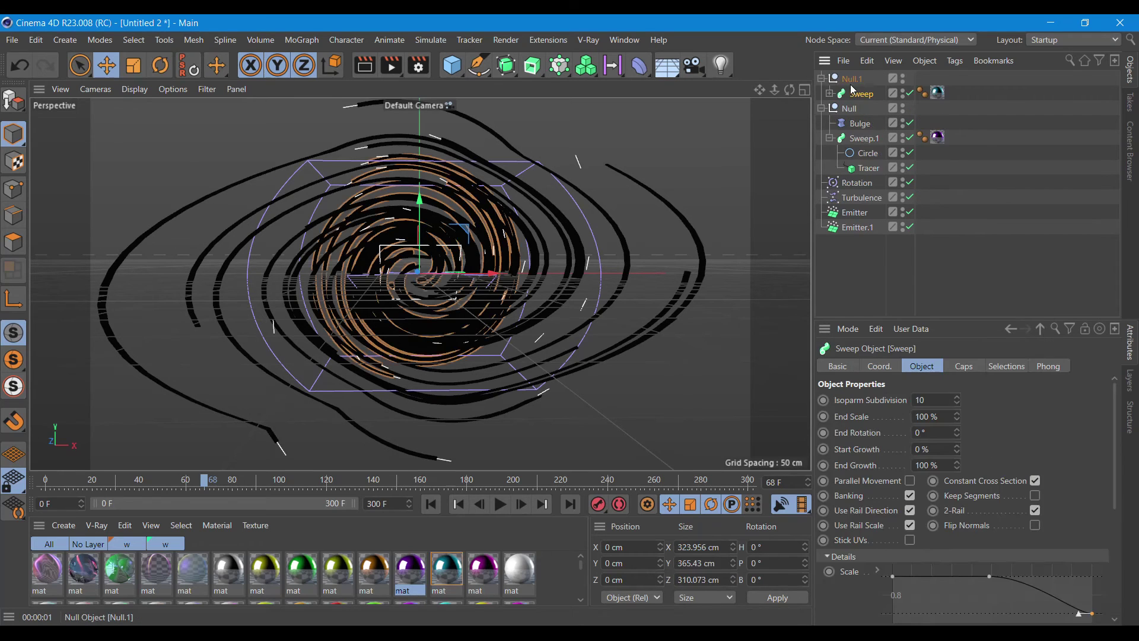
{"action": "left_click", "coordinate": [853, 81]}
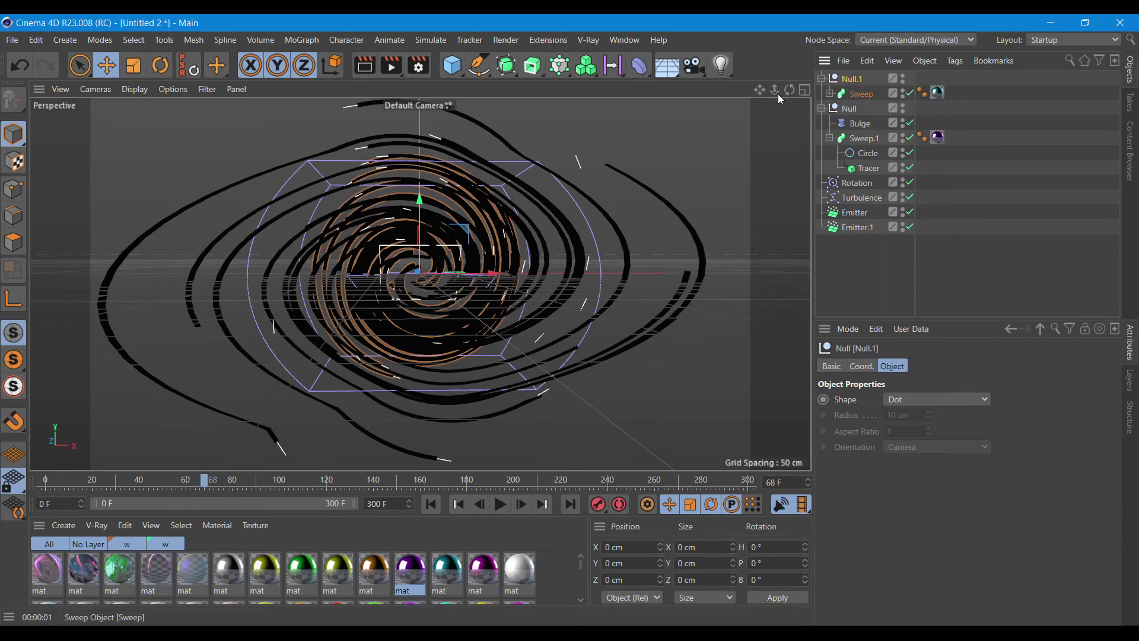
Add a Twist deformer inside Null.1 with a 98° angle, then rewind to the first frame.
{"action": "left_click", "coordinate": [645, 70]}
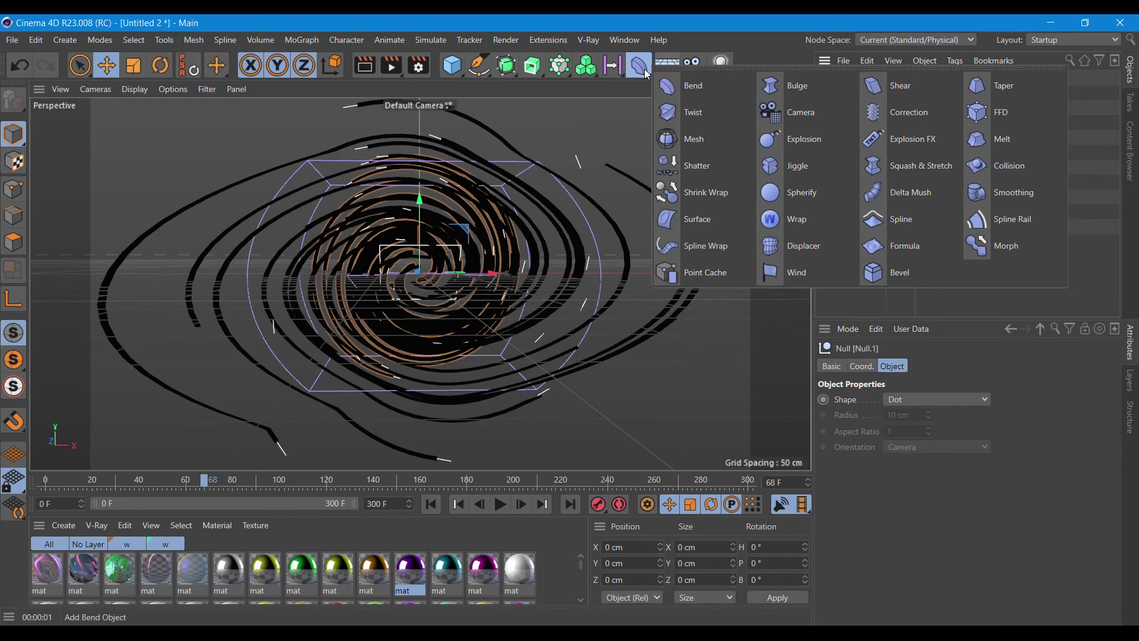
{"action": "left_click", "coordinate": [721, 110]}
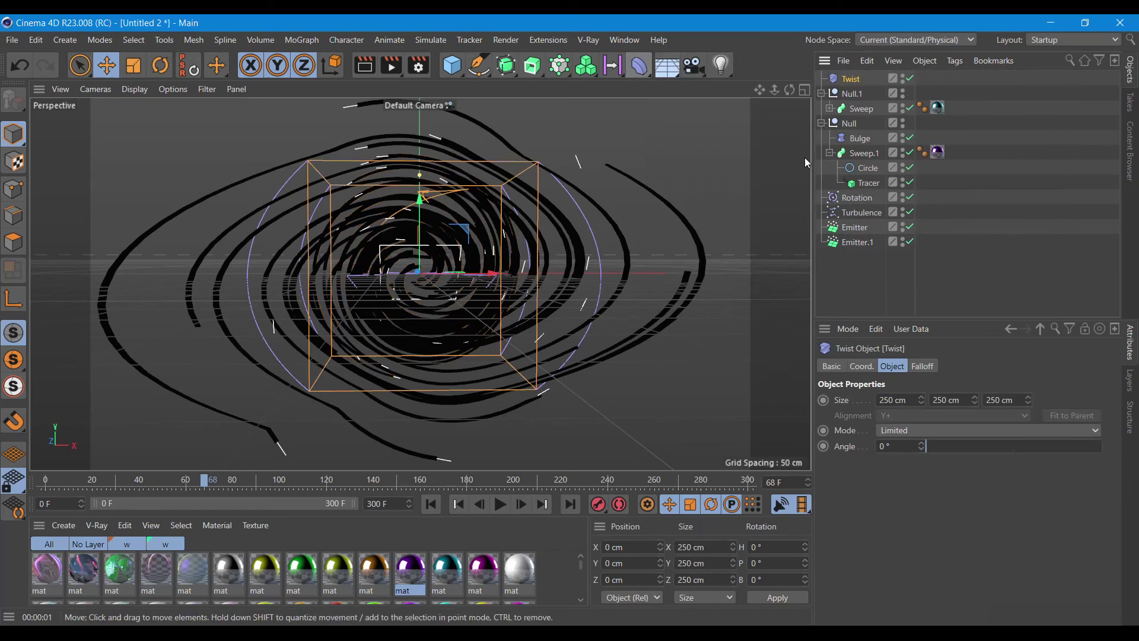
{"action": "left_click_drag", "start_coordinate": [853, 101], "coordinate": [852, 97]}
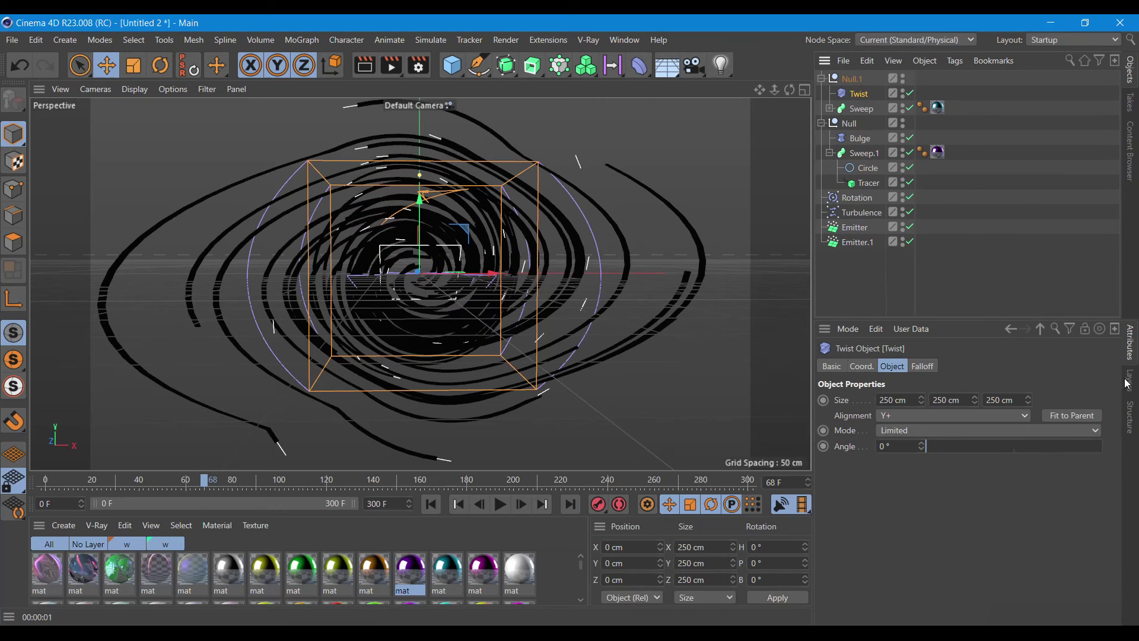
{"action": "mouse_move", "coordinate": [941, 450]}
{"action": "left_mouse_down"}
{"action": "mouse_move", "coordinate": [1006, 434]}
{"action": "mouse_move", "coordinate": [975, 448]}
{"action": "left_mouse_up"}
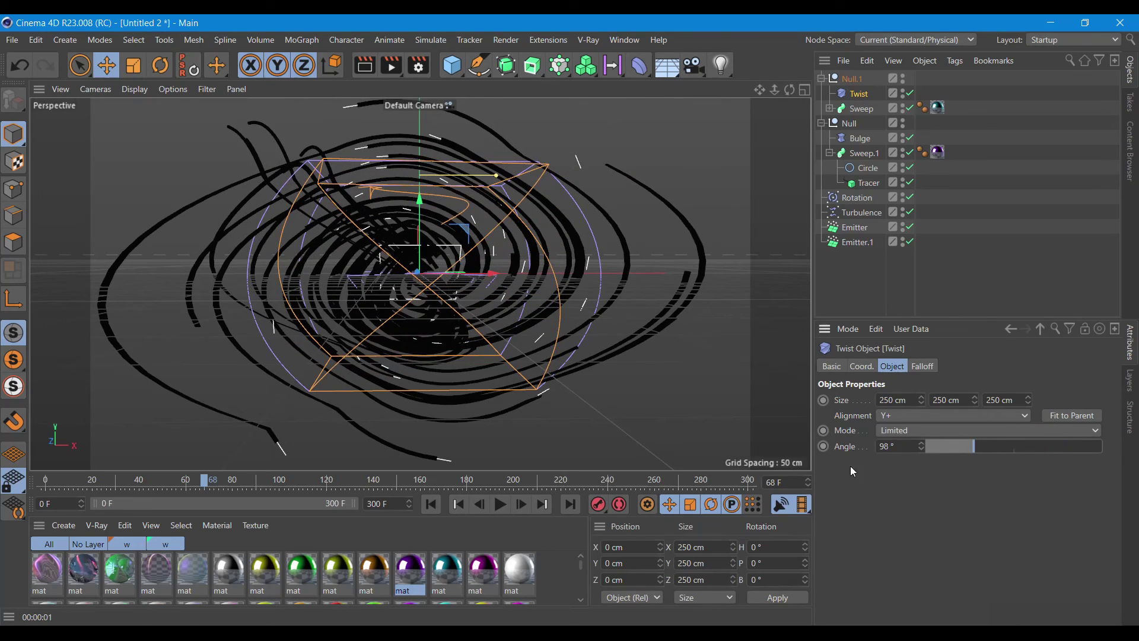
{"action": "left_click", "coordinate": [440, 507]}
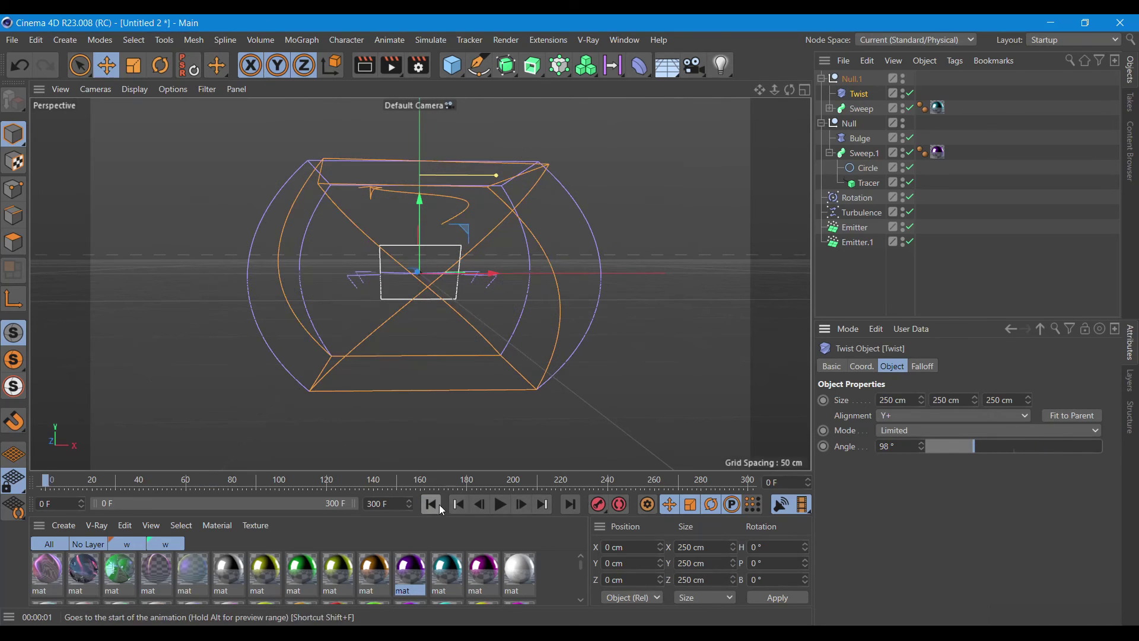
Render the twisted swirl at frame 94, then play to frame 164 and render it head-on.
{"action": "left_click", "coordinate": [498, 506]}
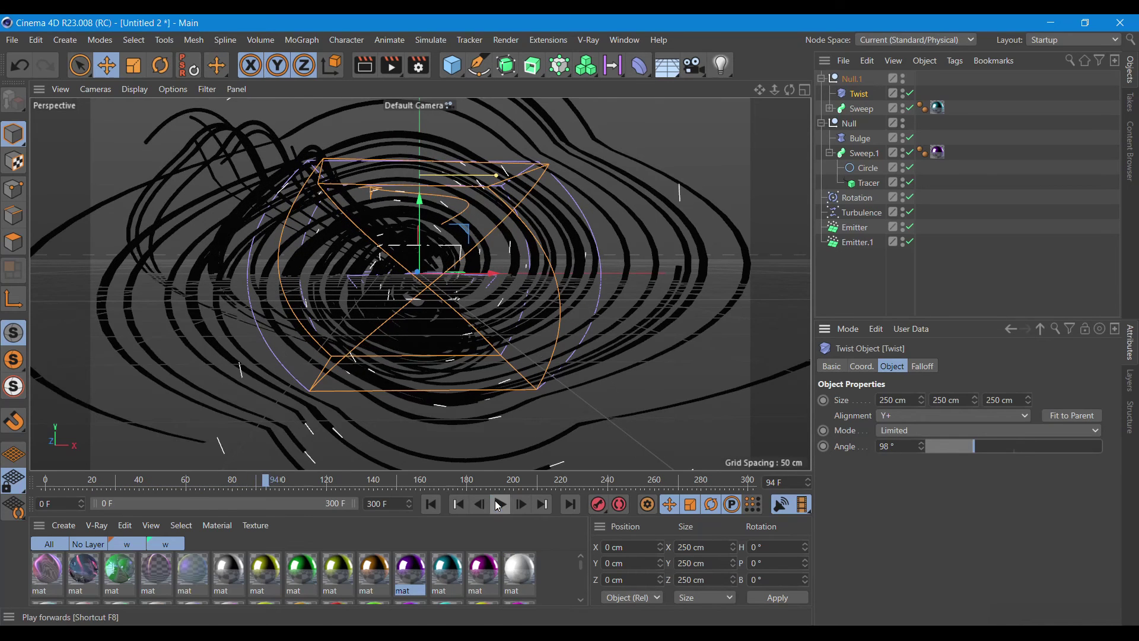
{"action": "left_click", "coordinate": [364, 65]}
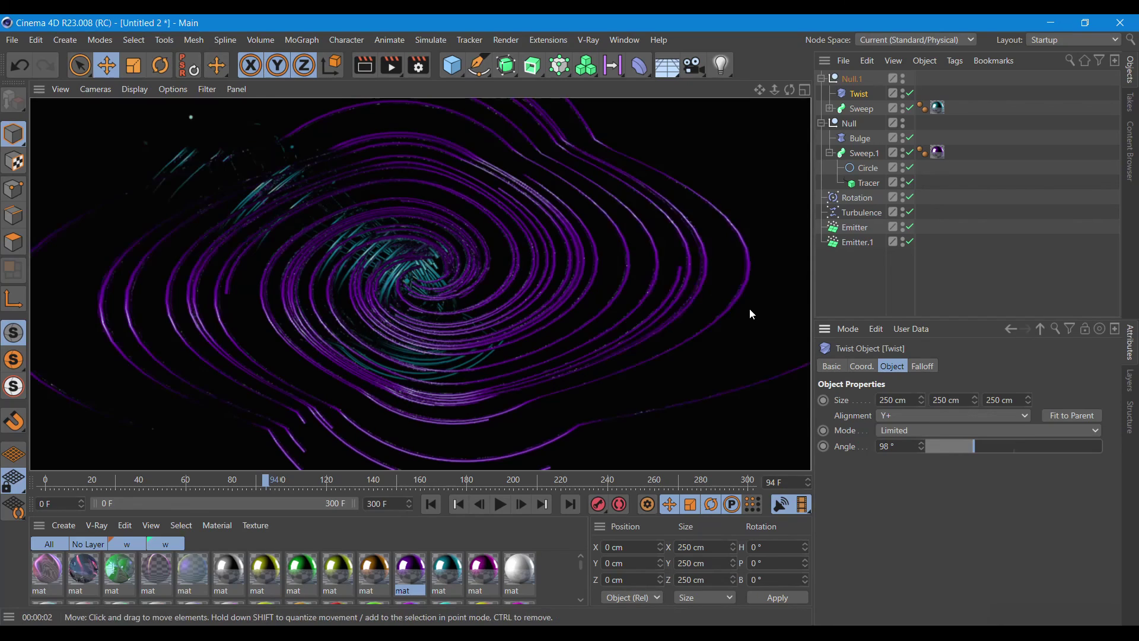
{"action": "left_click", "coordinate": [791, 126]}
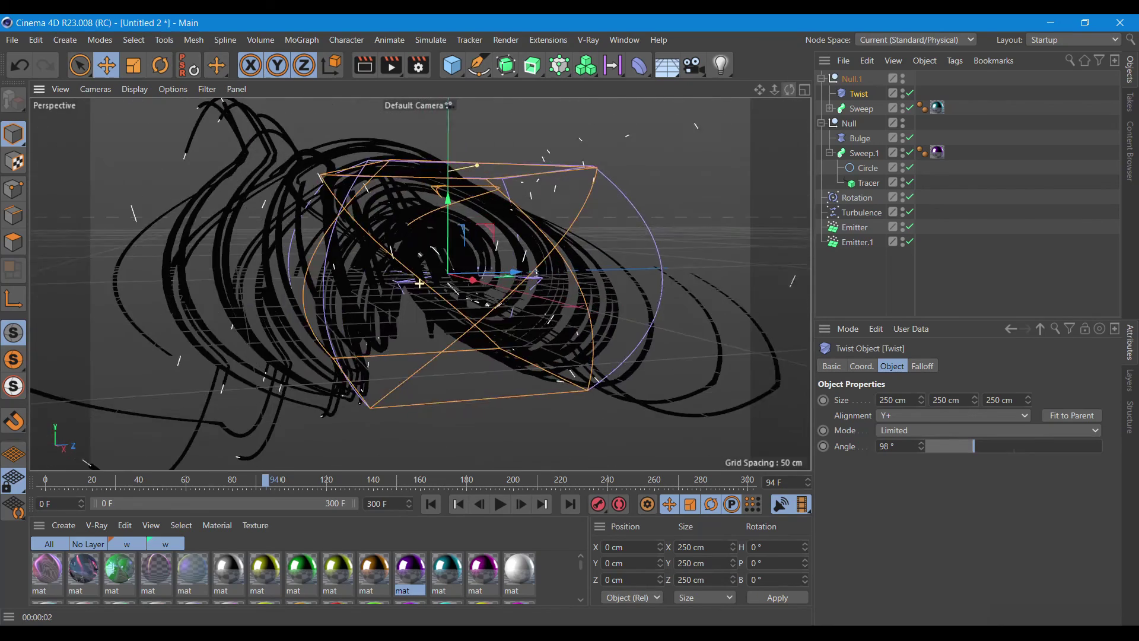
{"action": "left_click_drag", "start_coordinate": [419, 284], "coordinate": [419, 284], "text": "alt"}
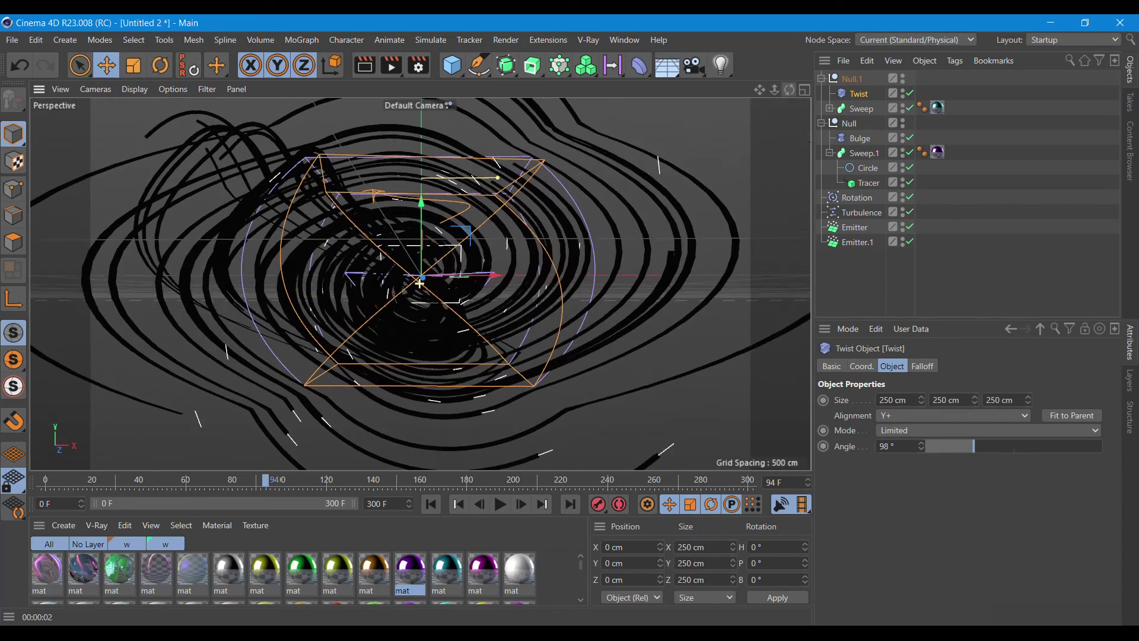
{"action": "left_click", "coordinate": [365, 66]}
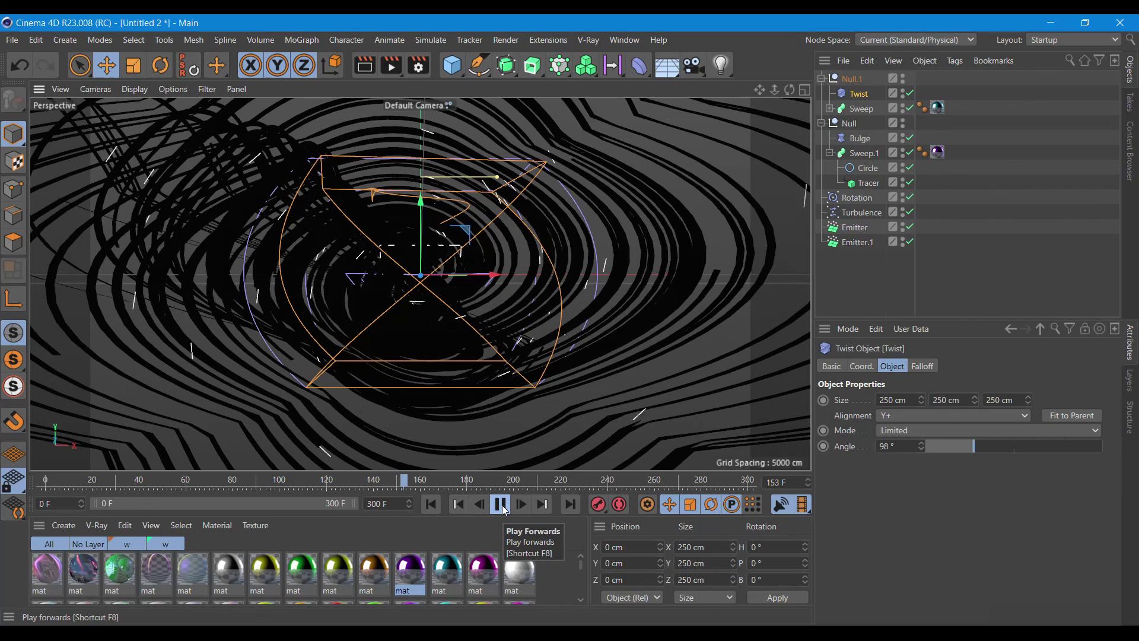
{"action": "left_click", "coordinate": [504, 510]}
{"action": "left_click", "coordinate": [364, 65]}
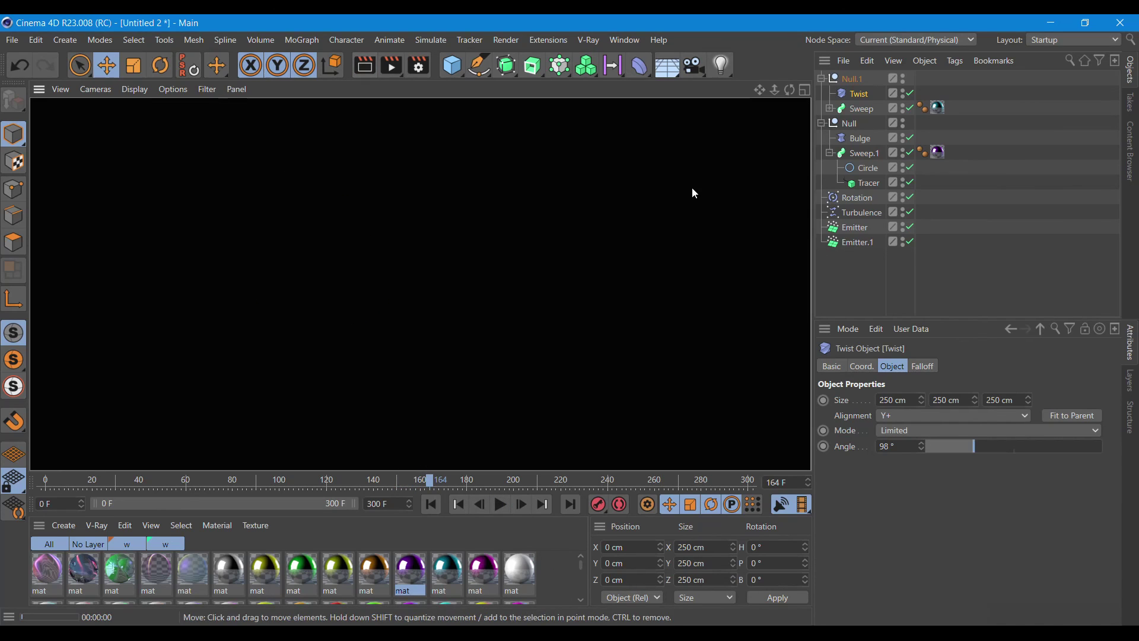